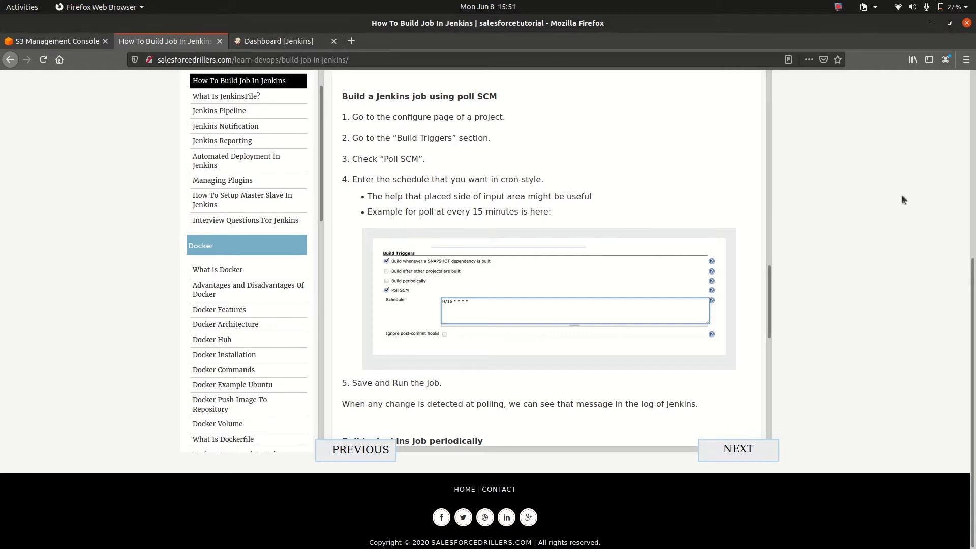
Switch to Jenkins, view the my-first-job project page and return to the dashboard
{"action": "left_click", "coordinate": [285, 43]}
{"action": "left_click", "coordinate": [337, 182]}
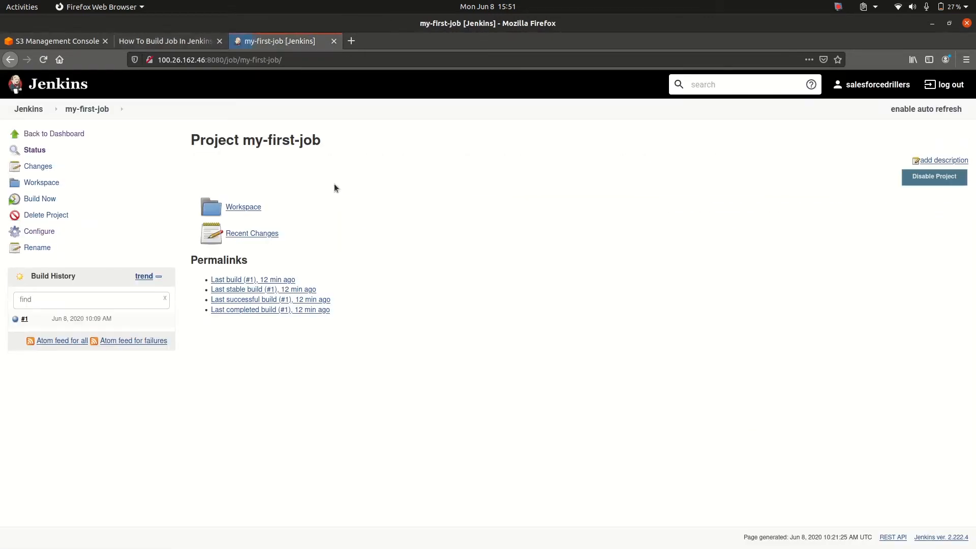
{"action": "left_click", "coordinate": [43, 87]}
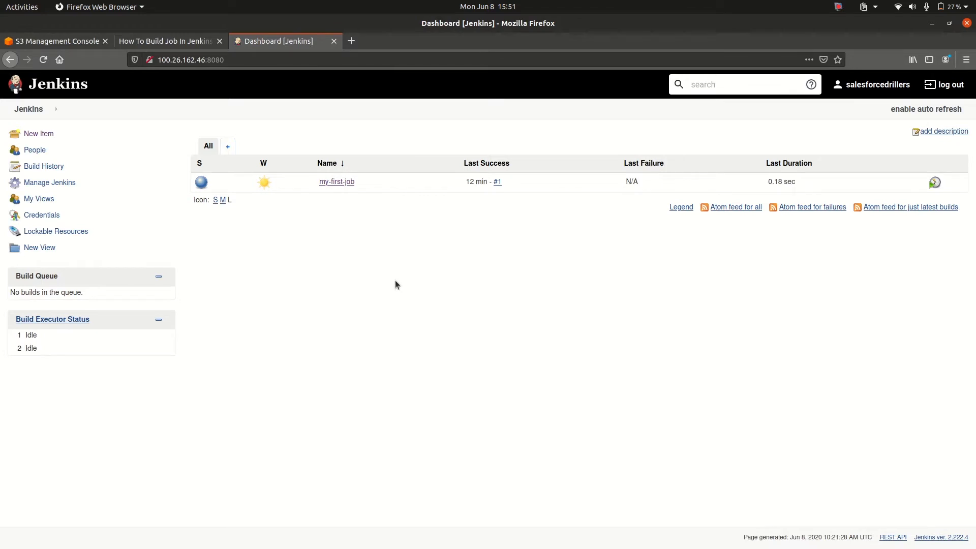
Switch to the Jenkins build-job tutorial and review its sections on poll SCM, periodic and Git webhook builds
{"action": "left_click", "coordinate": [198, 43]}
{"action": "scroll", "coordinate": [414, 213], "scroll_direction": "up", "scroll_amount": 3}
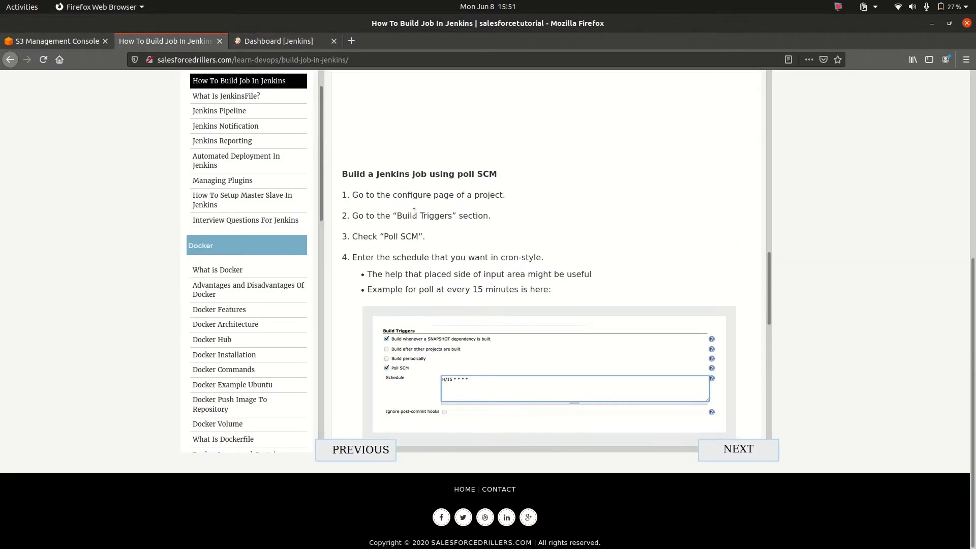
{"action": "scroll", "coordinate": [414, 213], "scroll_direction": "down", "scroll_amount": 10}
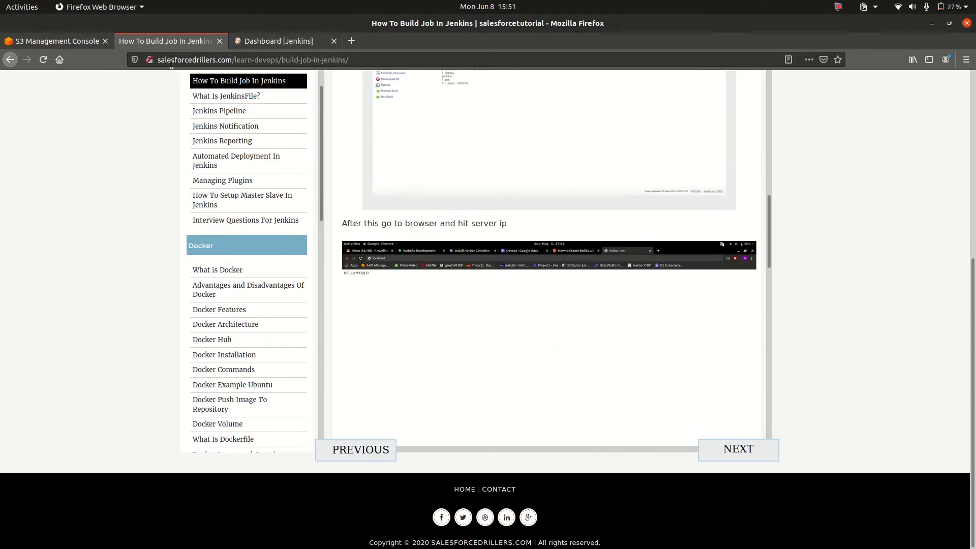
{"action": "scroll", "coordinate": [455, 231], "scroll_direction": "down", "scroll_amount": 10}
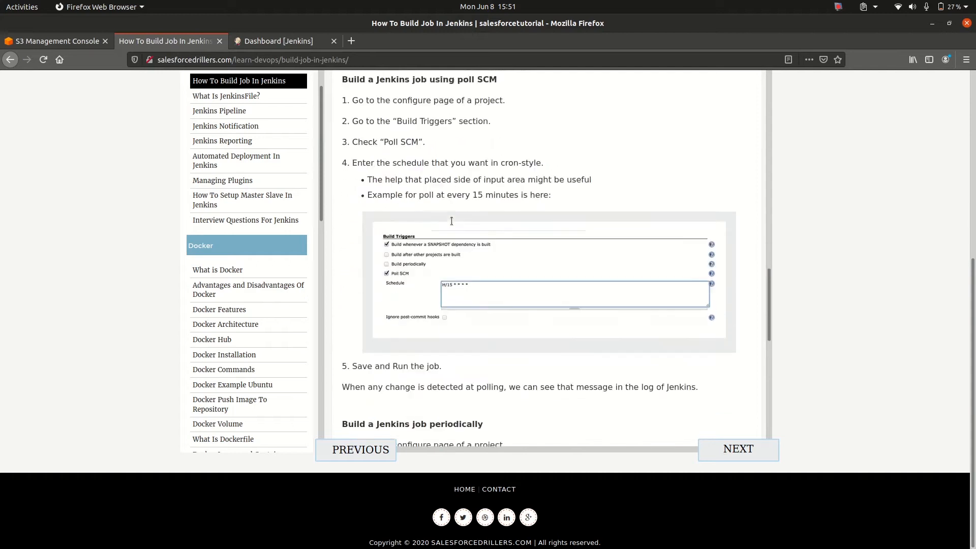
{"action": "scroll", "coordinate": [459, 244], "scroll_direction": "down", "scroll_amount": 5}
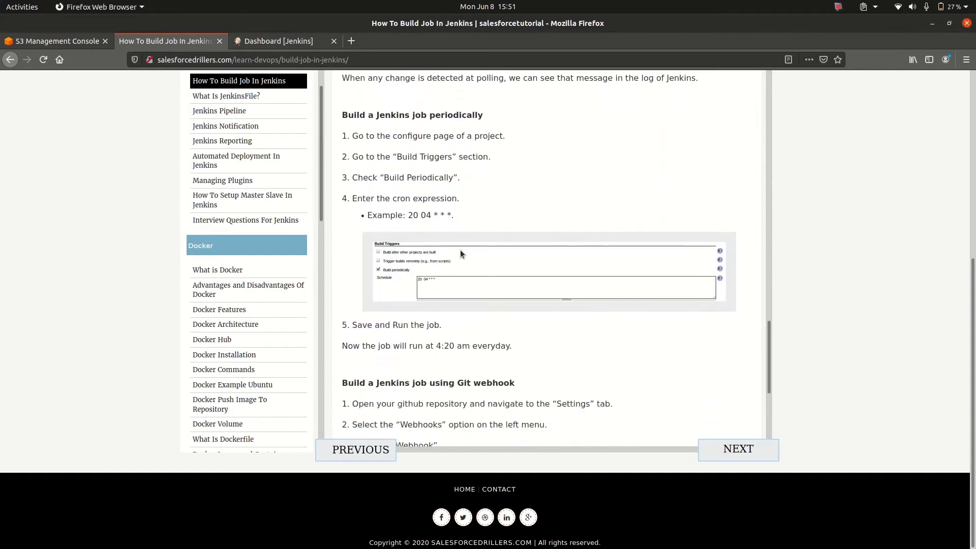
{"action": "scroll", "coordinate": [460, 251], "scroll_direction": "down", "scroll_amount": 3}
{"action": "scroll", "coordinate": [461, 252], "scroll_direction": "up", "scroll_amount": 5}
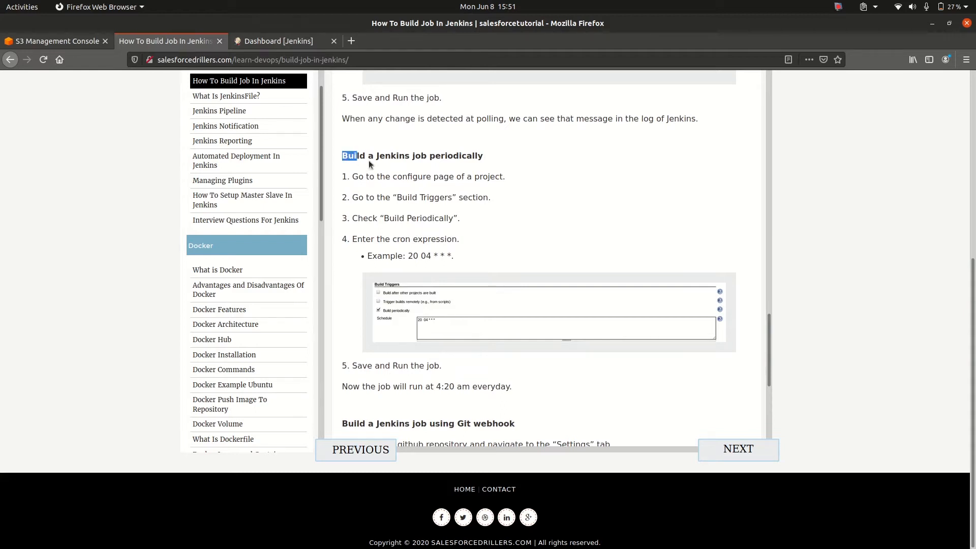
Highlight the tutorial's build-method headings and read the instructions for building a Jenkins job periodically
{"action": "left_click_drag", "start_coordinate": [342, 156], "coordinate": [485, 153]}
{"action": "left_click", "coordinate": [487, 154]}
{"action": "scroll", "coordinate": [487, 153], "scroll_direction": "down", "scroll_amount": 3}
{"action": "left_click_drag", "start_coordinate": [342, 320], "coordinate": [467, 317]}
{"action": "scroll", "coordinate": [512, 315], "scroll_direction": "up", "scroll_amount": 10}
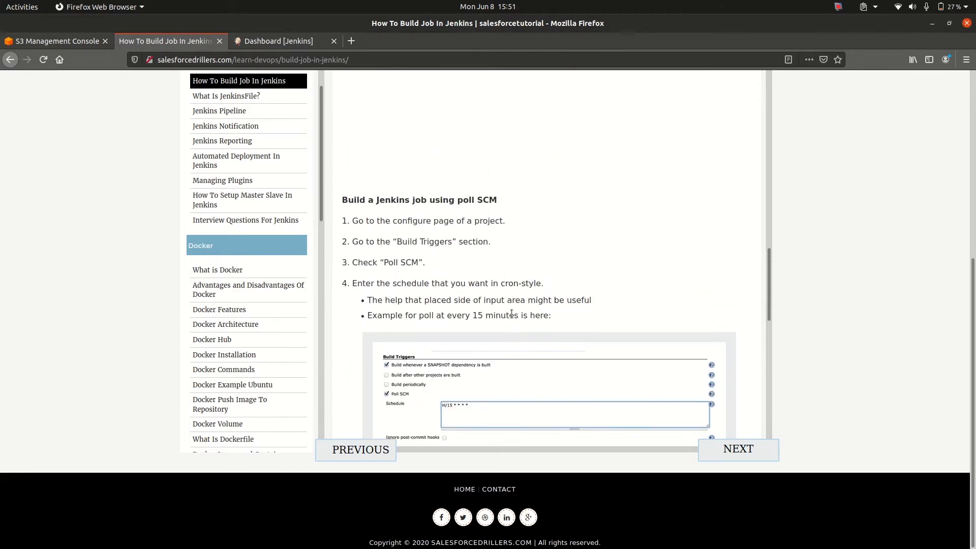
{"action": "triple_click", "coordinate": [433, 201]}
{"action": "scroll", "coordinate": [518, 228], "scroll_direction": "down", "scroll_amount": 6}
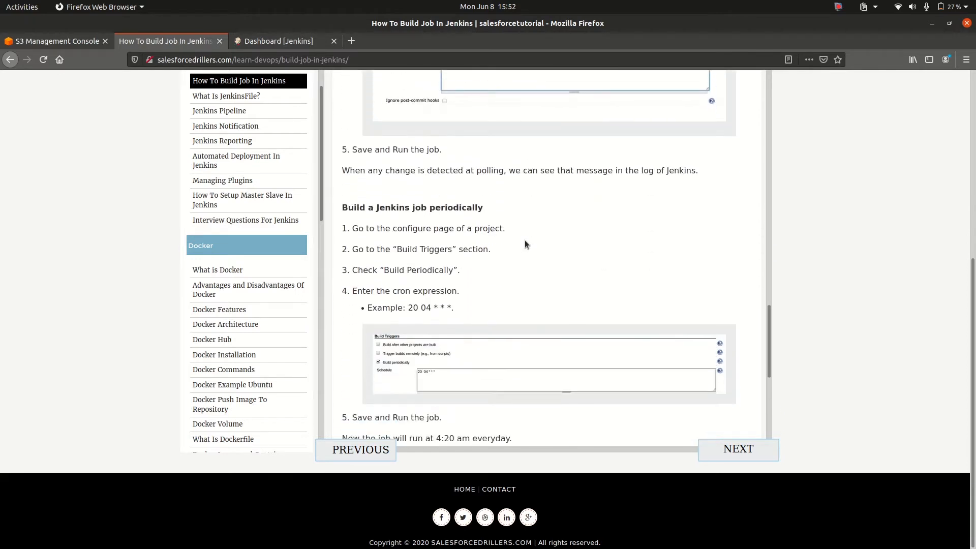
{"action": "scroll", "coordinate": [525, 244], "scroll_direction": "down", "scroll_amount": 2}
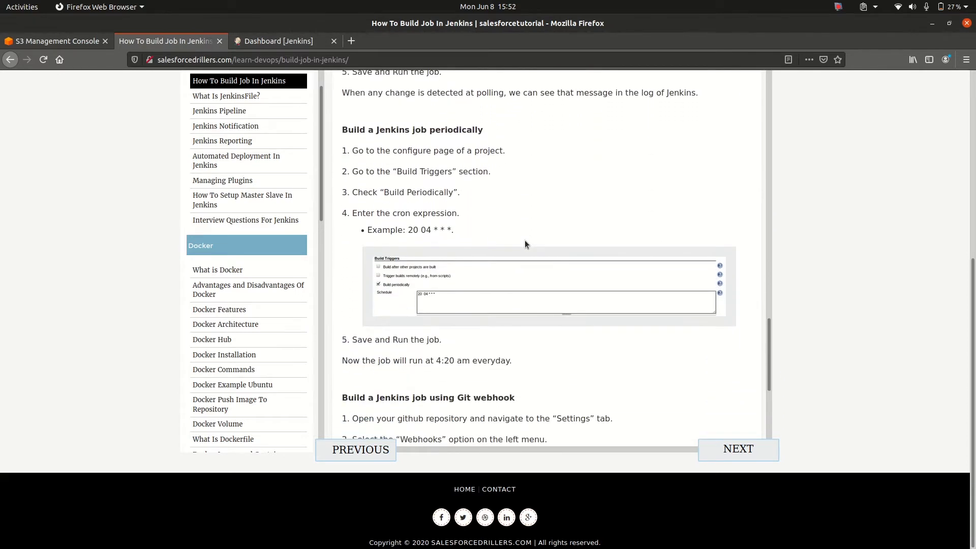
{"action": "left_click_drag", "start_coordinate": [342, 130], "coordinate": [484, 130]}
{"action": "left_click", "coordinate": [484, 130]}
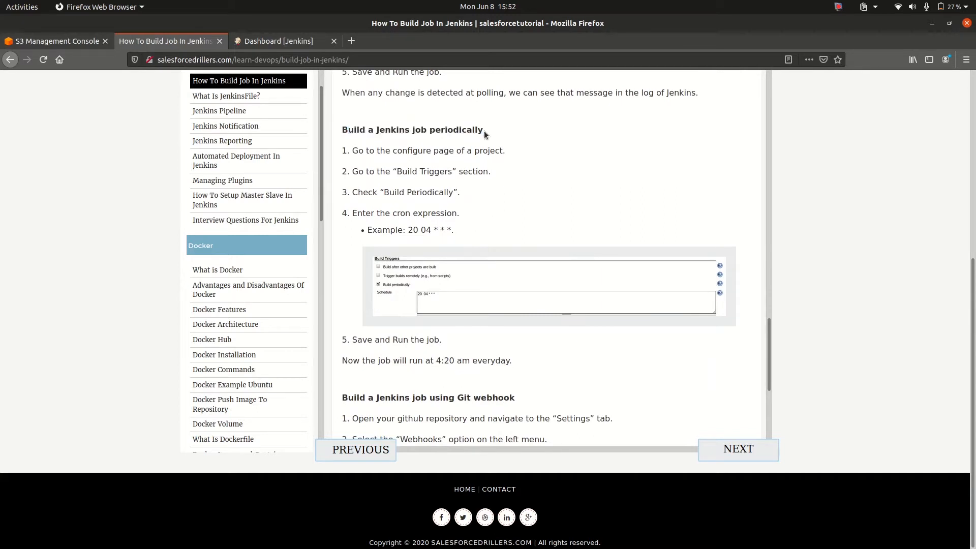
{"action": "triple_click", "coordinate": [449, 128]}
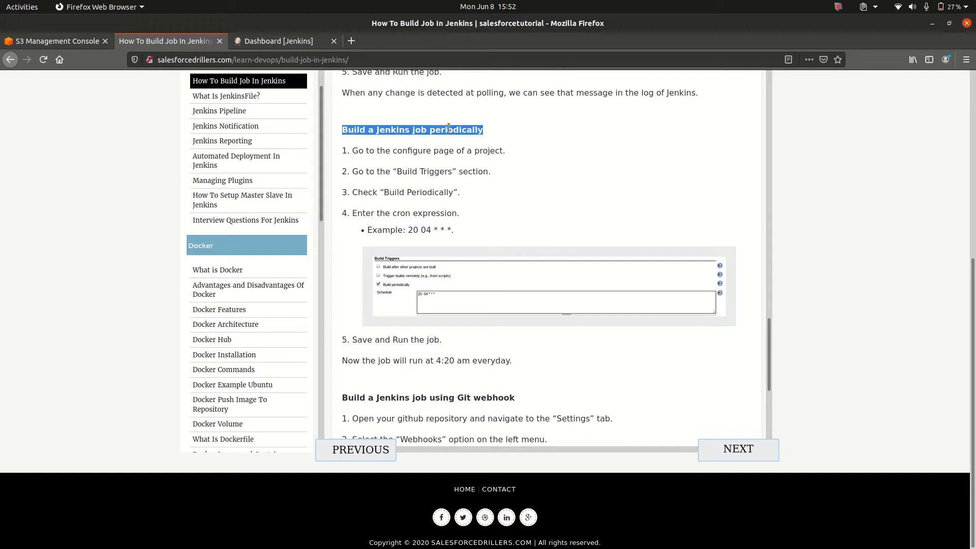
{"action": "left_click", "coordinate": [449, 127]}
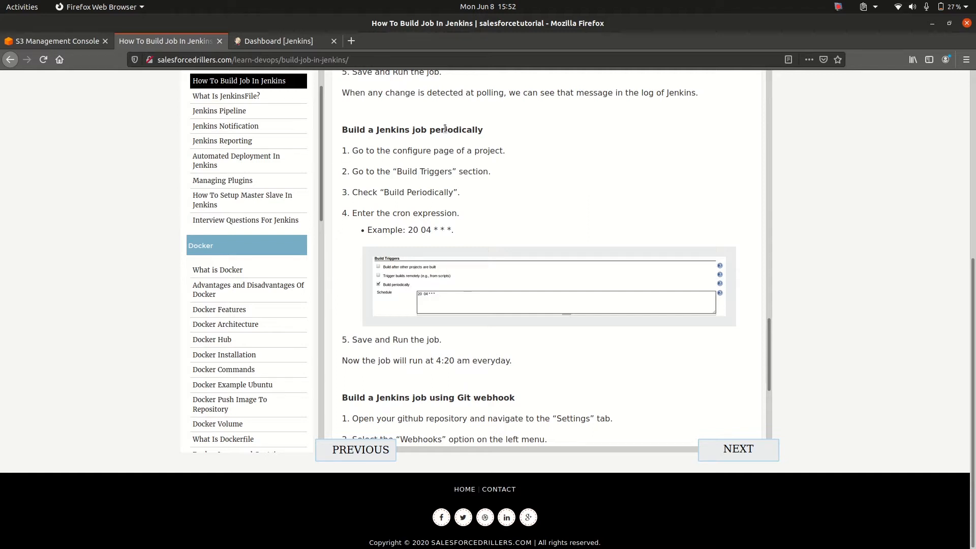
Switch to Jenkins and open the configuration of my-first-job at its Build Triggers section
{"action": "left_click", "coordinate": [275, 40]}
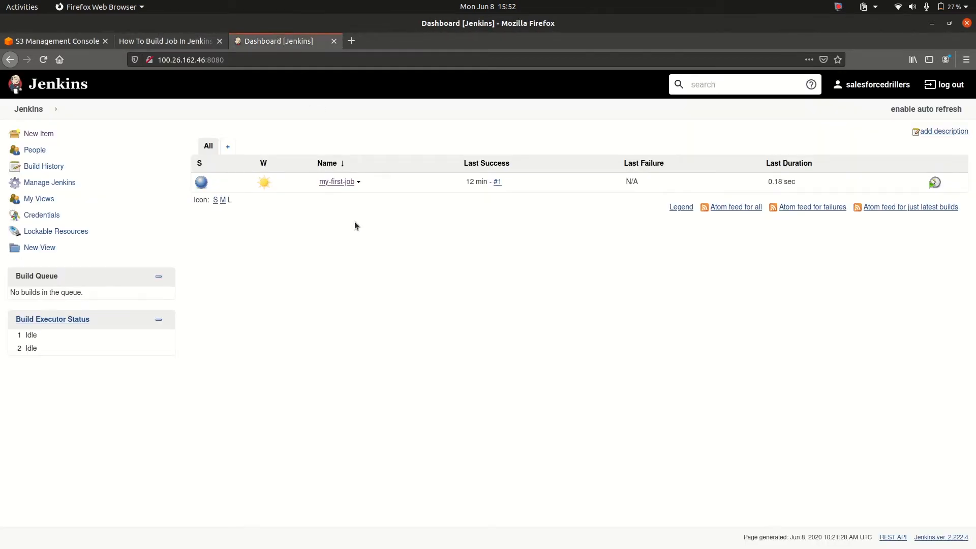
{"action": "left_click", "coordinate": [338, 182]}
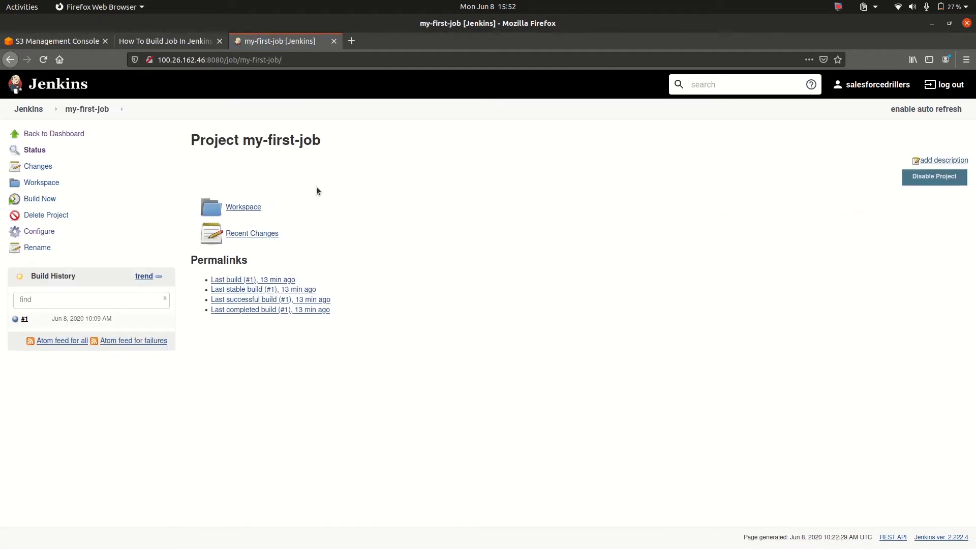
{"action": "left_click", "coordinate": [48, 232]}
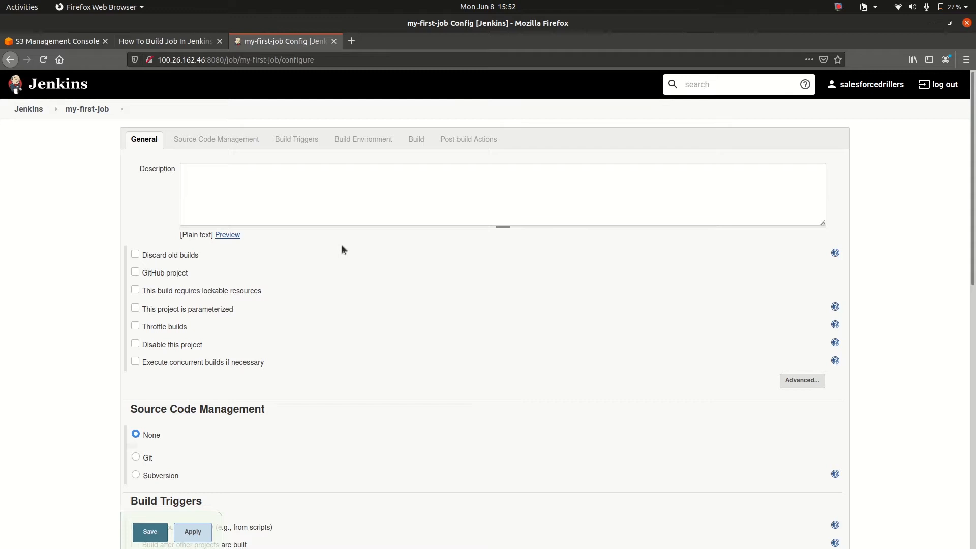
{"action": "scroll", "coordinate": [342, 246], "scroll_direction": "down", "scroll_amount": 5}
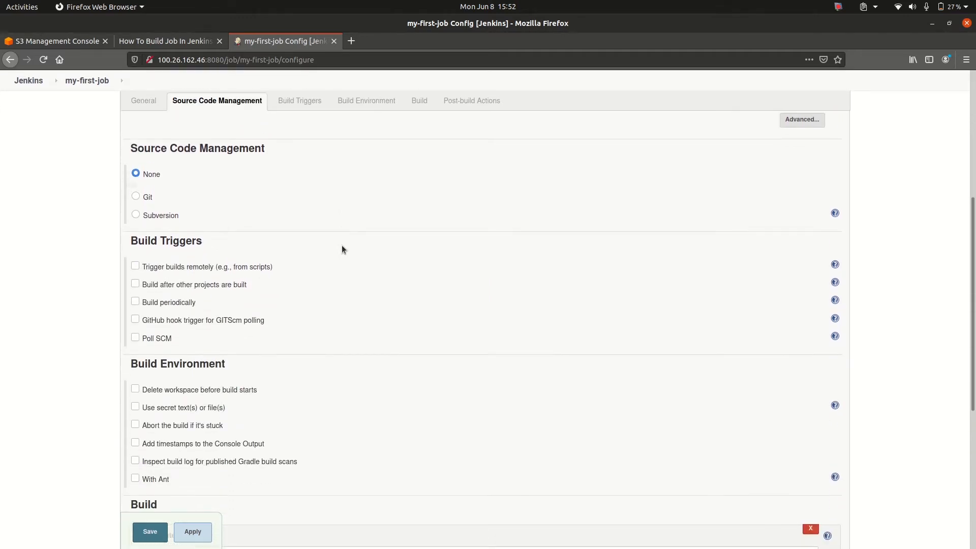
{"action": "scroll", "coordinate": [341, 246], "scroll_direction": "down", "scroll_amount": 1}
{"action": "scroll", "coordinate": [342, 248], "scroll_direction": "down", "scroll_amount": 4}
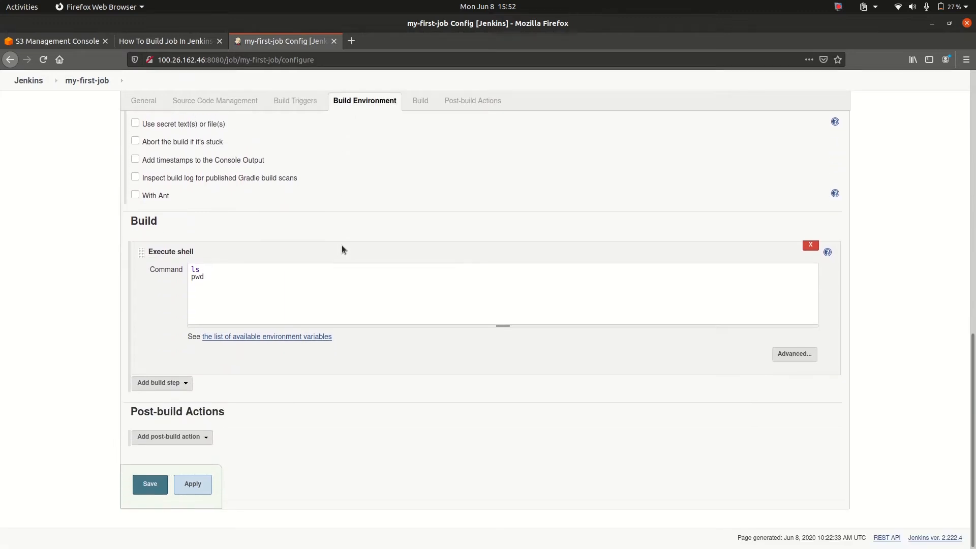
{"action": "scroll", "coordinate": [342, 248], "scroll_direction": "up", "scroll_amount": 4}
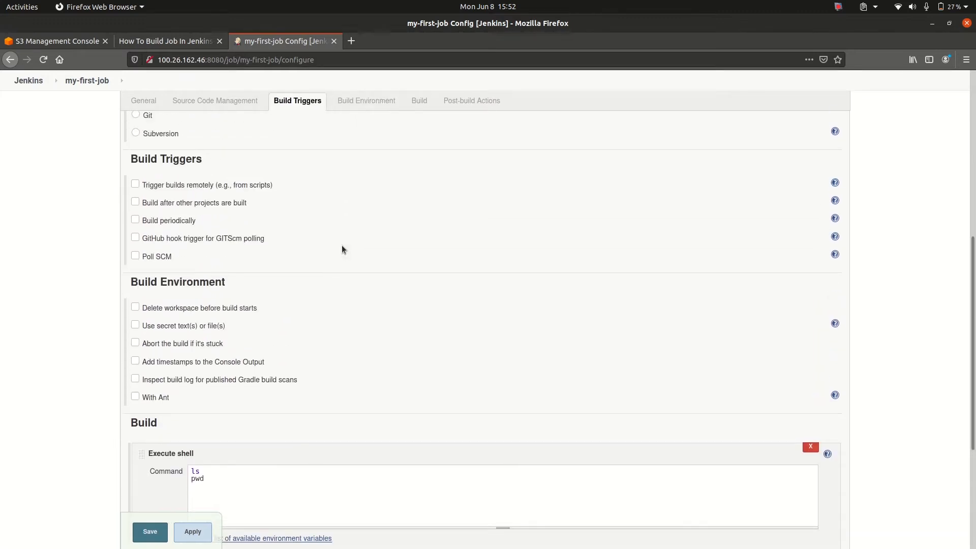
{"action": "triple_click", "coordinate": [136, 157]}
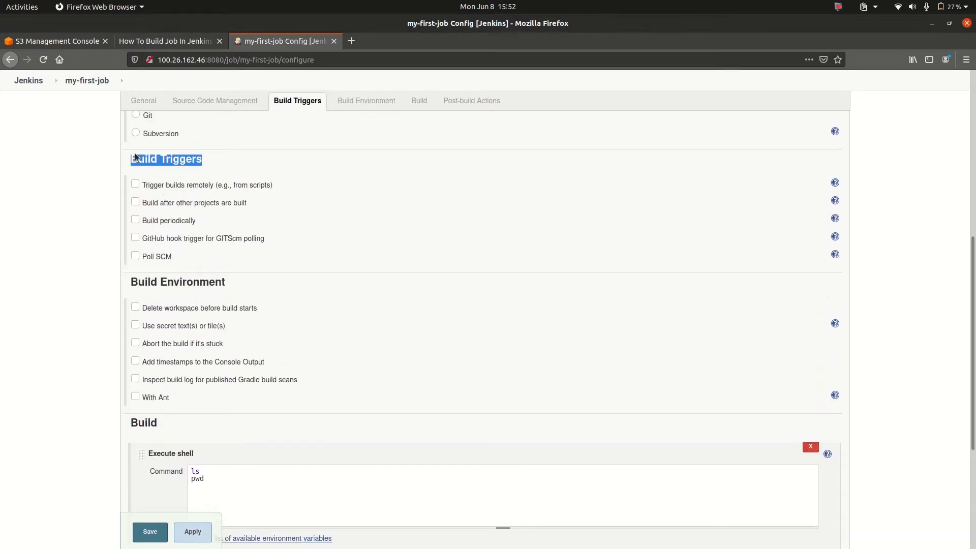
Enable Build periodically with the schedule * * * * *, and apply and save the job configuration
{"action": "left_click", "coordinate": [136, 220]}
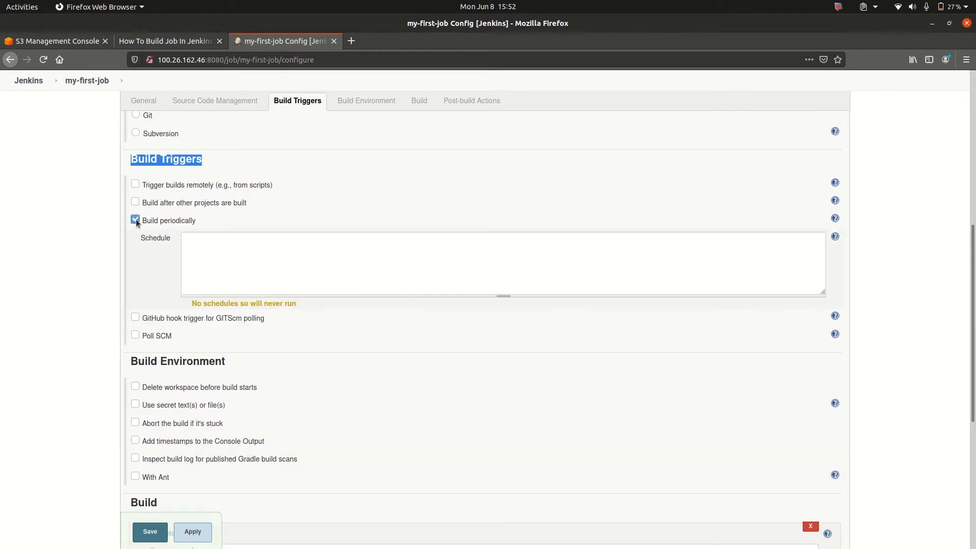
{"action": "double_click", "coordinate": [156, 237]}
{"action": "left_click", "coordinate": [245, 255]}
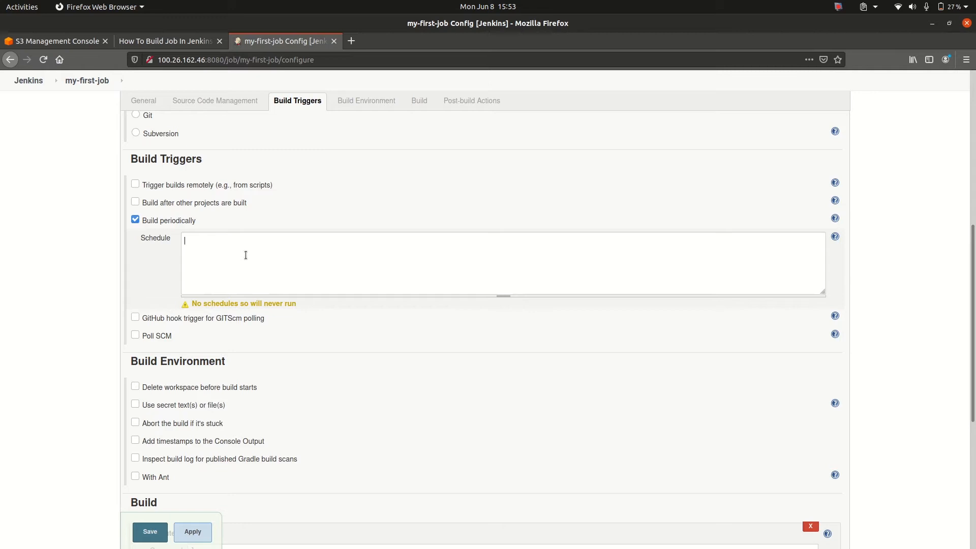
{"action": "type", "text": "* * * * *"}
{"action": "key", "text": "Right"}
{"action": "key", "text": "Right"}
{"action": "key", "text": "Right"}
{"action": "key", "text": "Right"}
{"action": "key", "text": "Right"}
{"action": "key", "text": "Left"}
{"action": "key", "text": "Left"}
{"action": "key", "text": "Left"}
{"action": "key", "text": "Left"}
{"action": "left_click", "coordinate": [187, 531]}
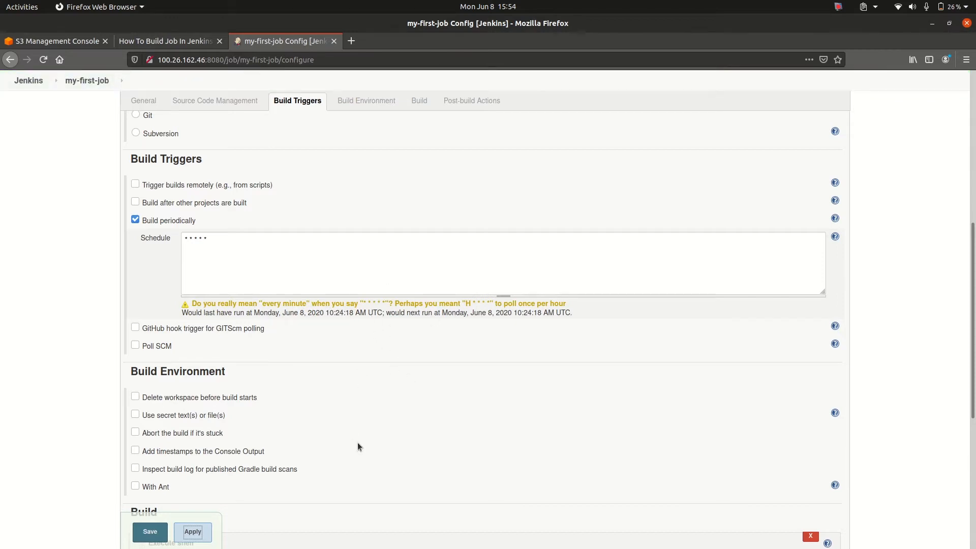
{"action": "left_click", "coordinate": [150, 531]}
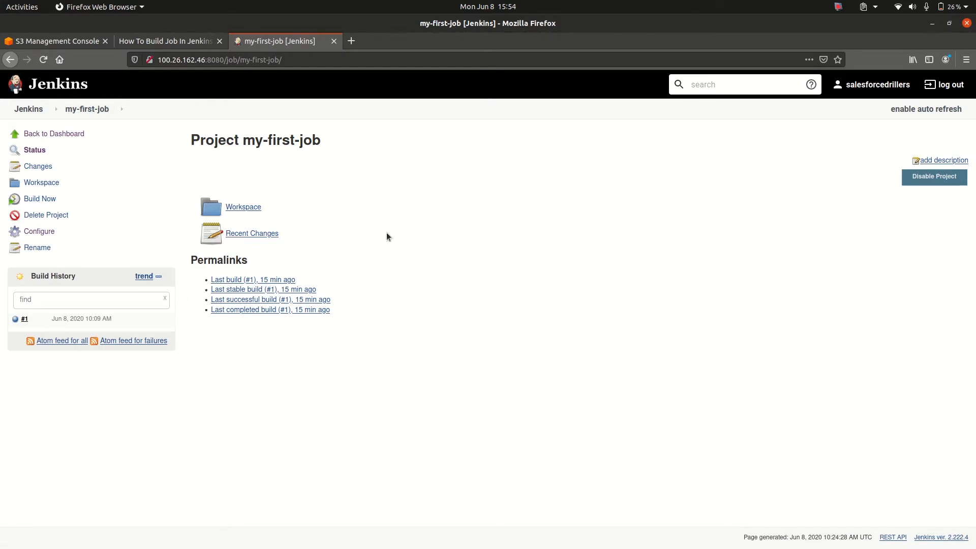
Refresh the project page, inspect the console output of build #2 and return to the my-first-job page
{"action": "left_click", "coordinate": [44, 61]}
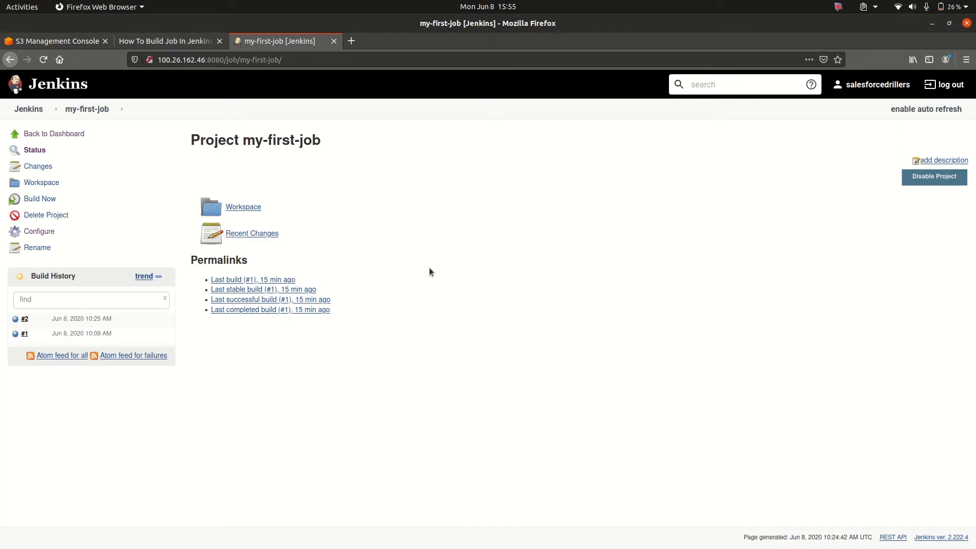
{"action": "left_click", "coordinate": [15, 320]}
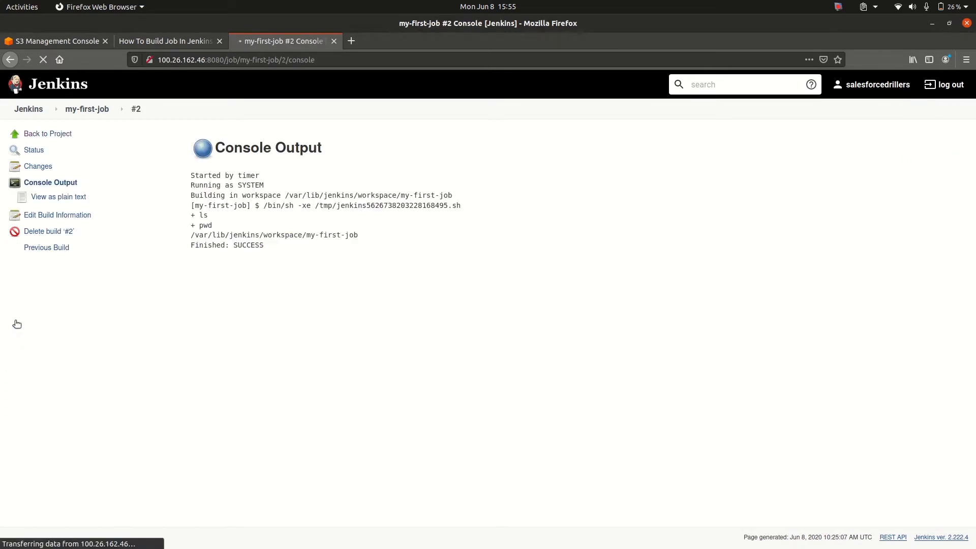
{"action": "left_click", "coordinate": [89, 117]}
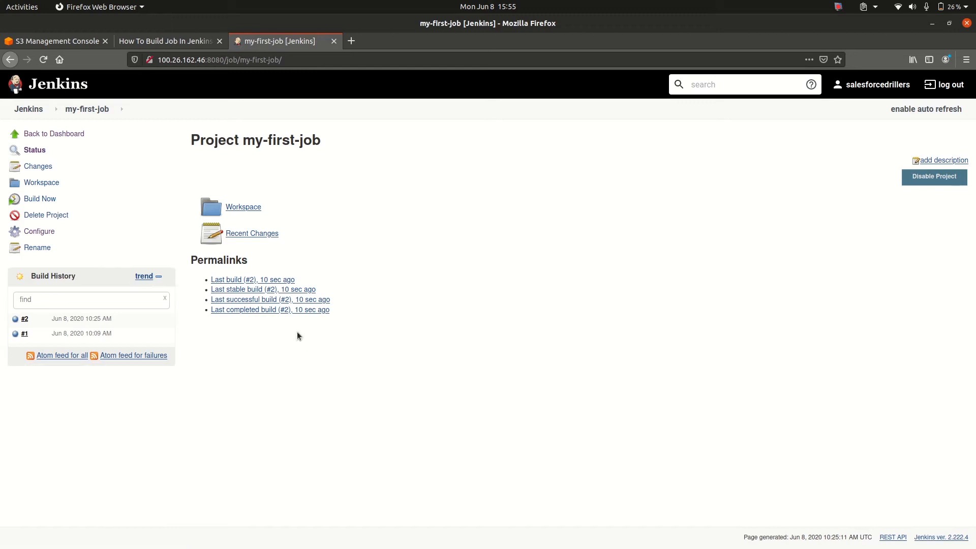
{"action": "left_click", "coordinate": [44, 61]}
Disable Build periodically in the my-first-job configuration, save it and refresh the project page
{"action": "left_click", "coordinate": [40, 232]}
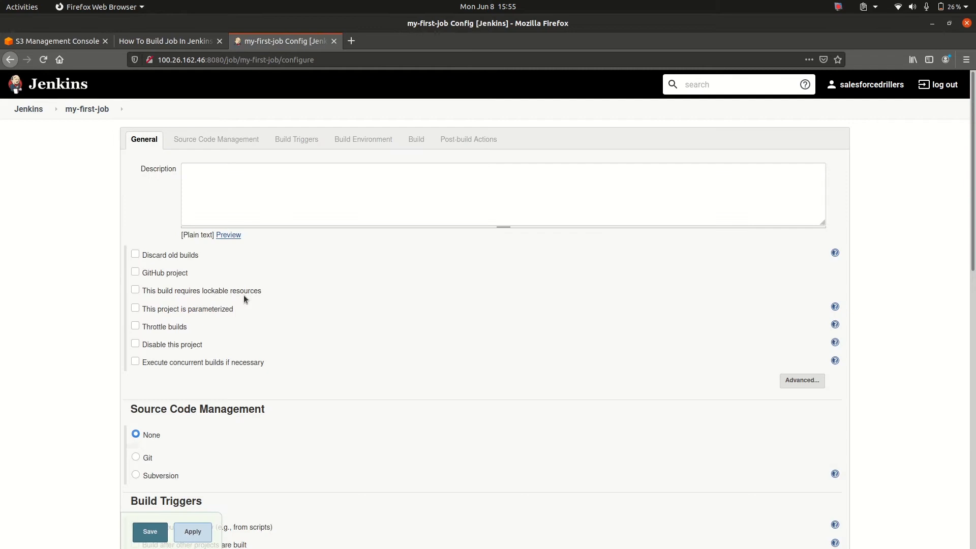
{"action": "scroll", "coordinate": [243, 295], "scroll_direction": "down", "scroll_amount": 8}
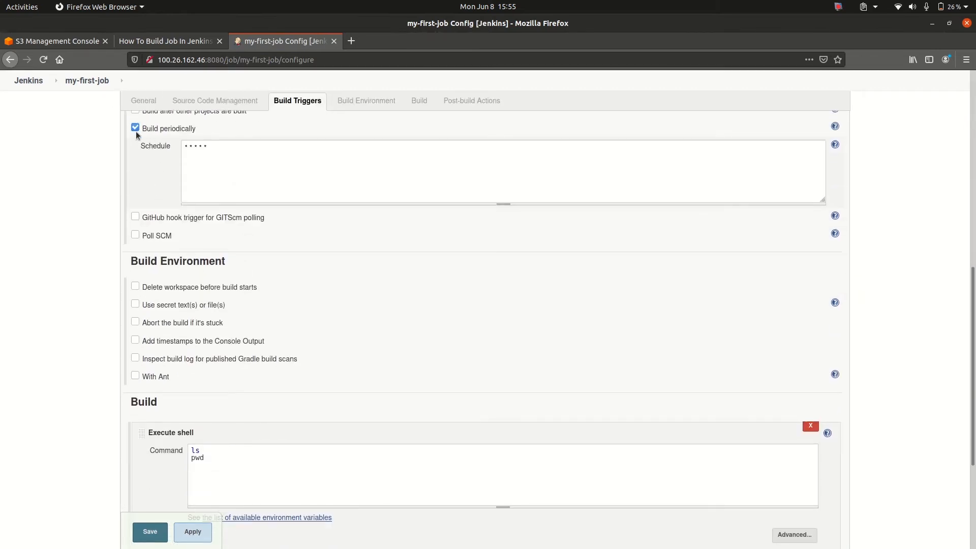
{"action": "left_click", "coordinate": [136, 128]}
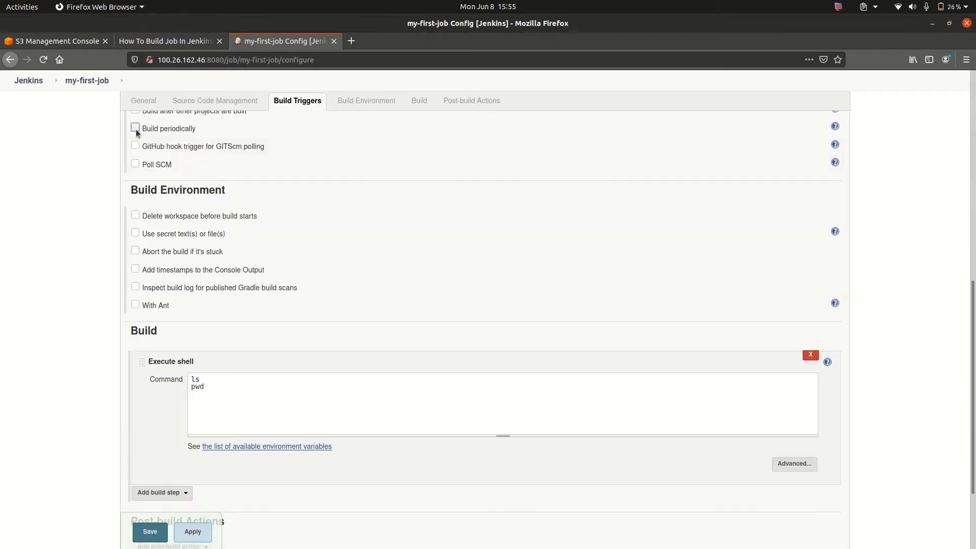
{"action": "left_click", "coordinate": [148, 530]}
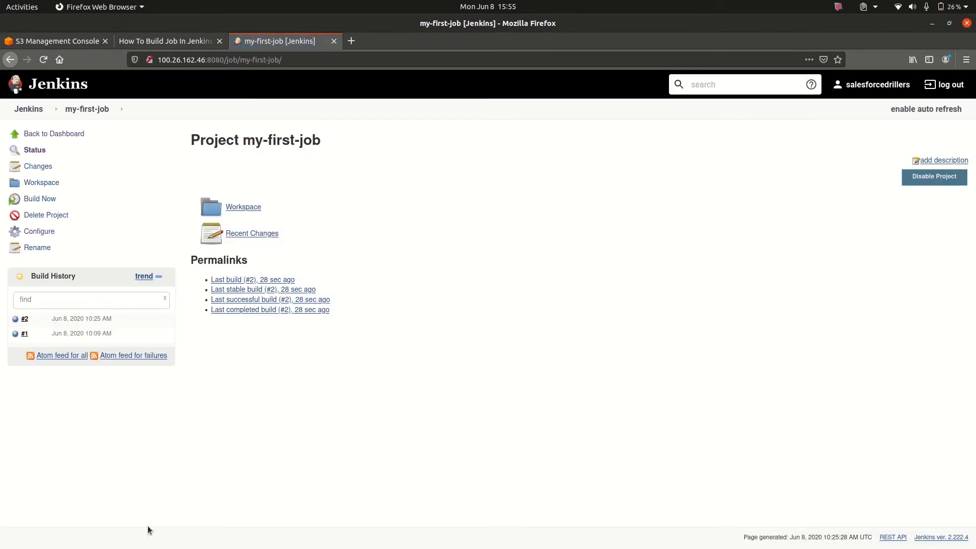
{"action": "left_click", "coordinate": [44, 61]}
Review the tutorial's section on building a Jenkins job using a Git webhook and return to the my-first-job page
{"action": "left_click", "coordinate": [158, 45]}
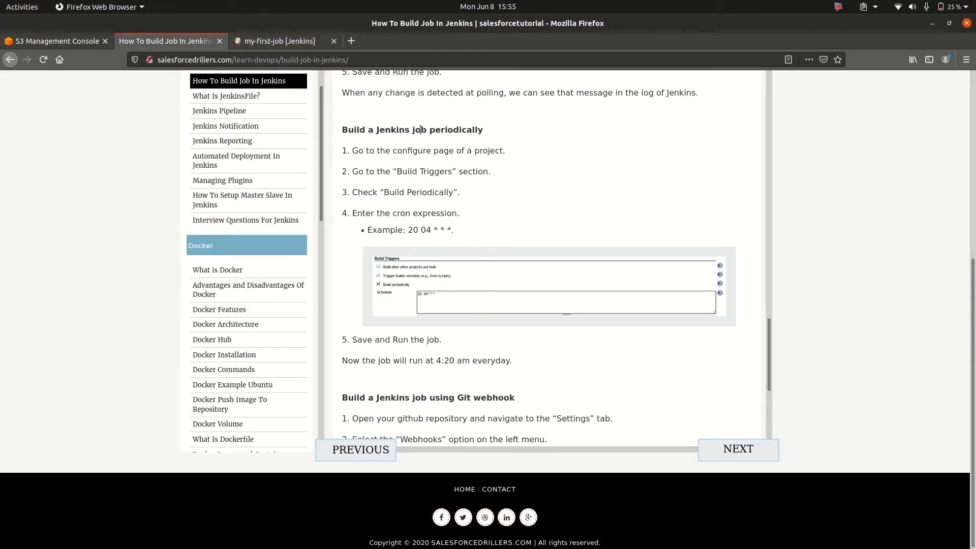
{"action": "scroll", "coordinate": [421, 130], "scroll_direction": "down", "scroll_amount": 5}
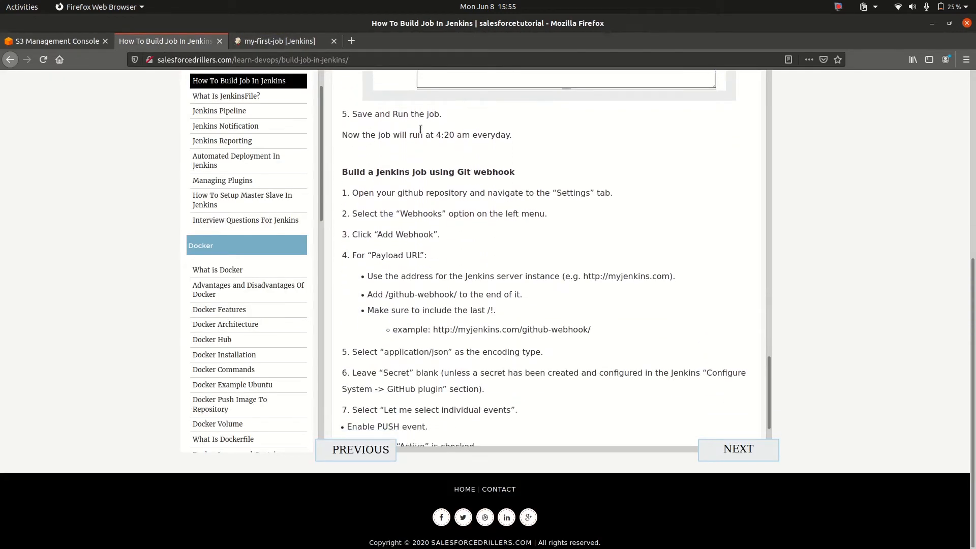
{"action": "triple_click", "coordinate": [444, 164]}
{"action": "left_click", "coordinate": [444, 165]}
{"action": "triple_click", "coordinate": [444, 165]}
{"action": "left_click", "coordinate": [445, 165]}
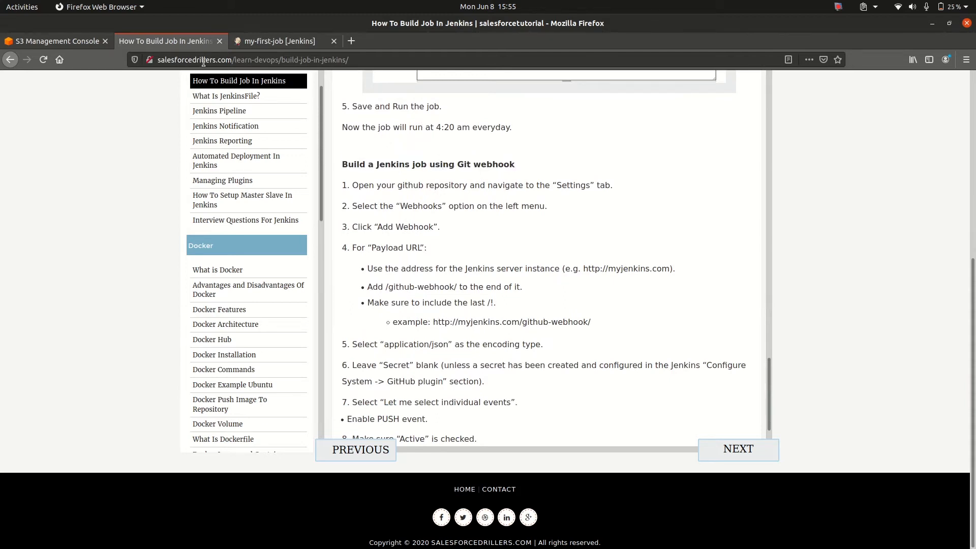
{"action": "left_click", "coordinate": [259, 46]}
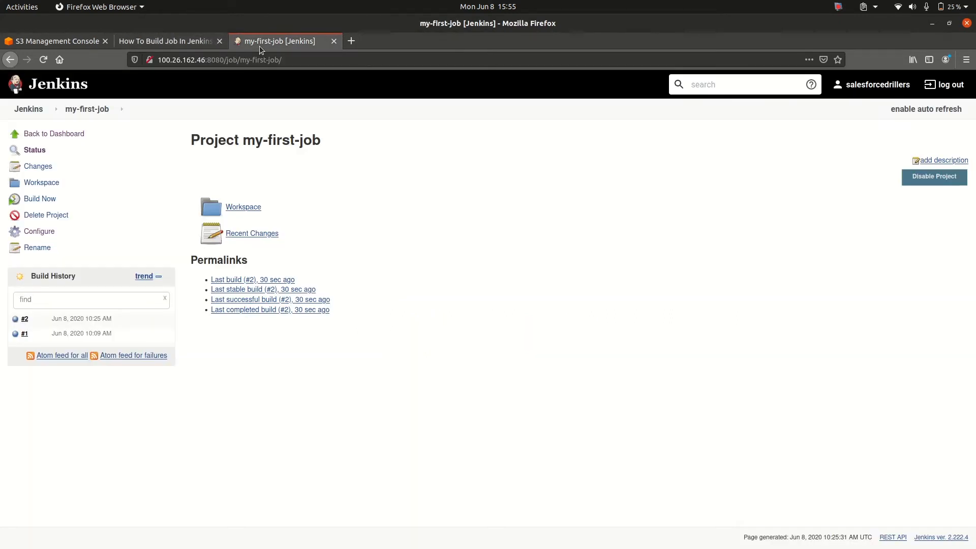
Switch to Google Chrome, open github.com and look through the files of the salesforce-drillers-demo repository
{"action": "key", "text": "ctrl+space"}
{"action": "type", "text": "g"}
{"action": "key", "text": "Return"}
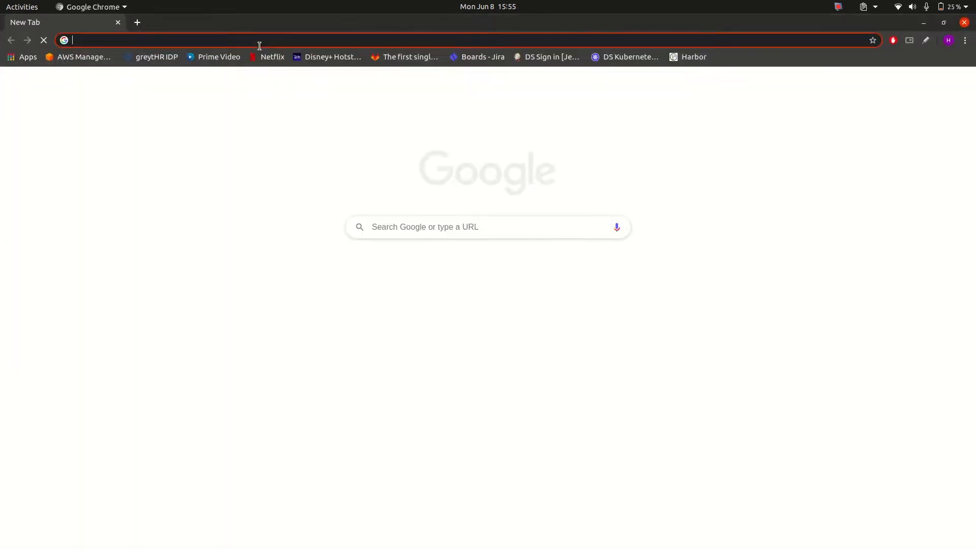
{"action": "type", "text": "github.com"}
{"action": "key", "text": "Return"}
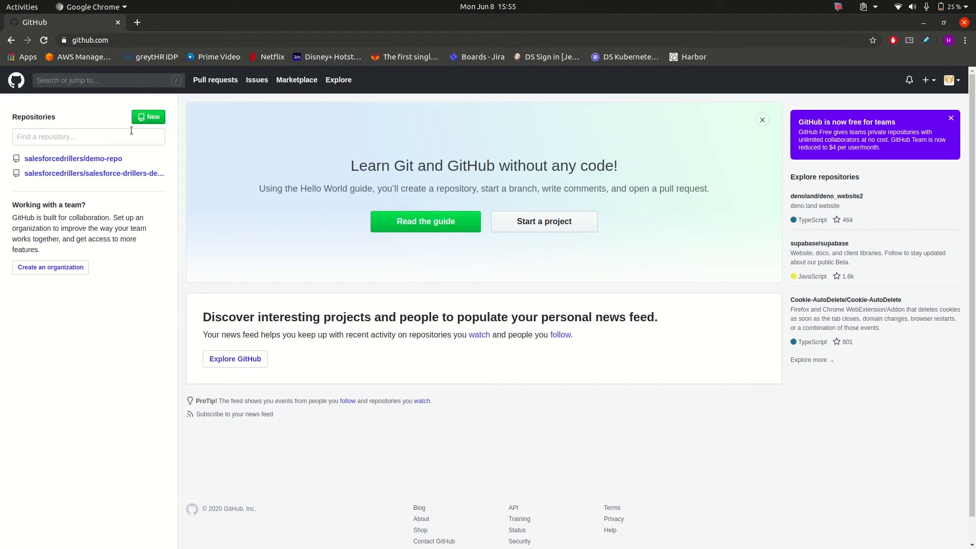
{"action": "left_click", "coordinate": [111, 176]}
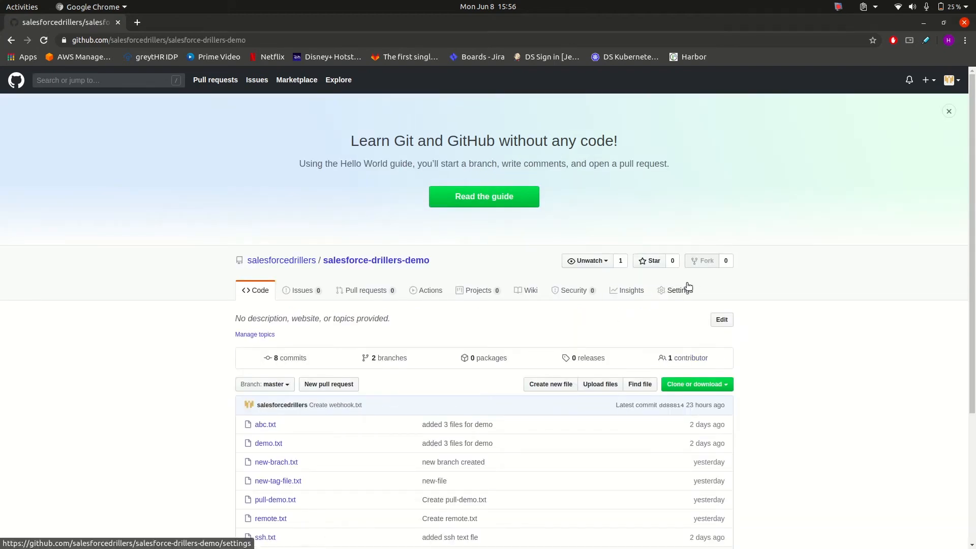
{"action": "scroll", "coordinate": [525, 303], "scroll_direction": "down", "scroll_amount": 5}
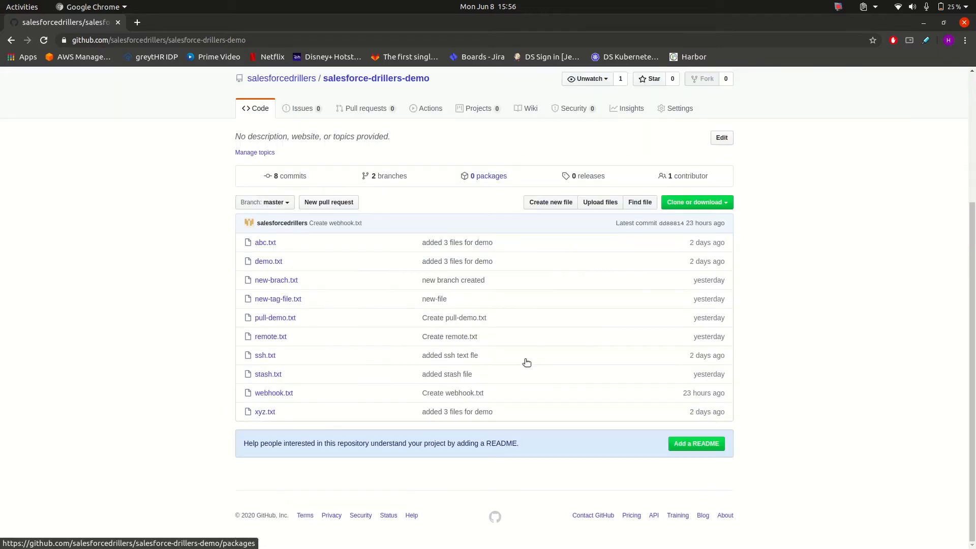
{"action": "scroll", "coordinate": [525, 359], "scroll_direction": "down", "scroll_amount": 2}
{"action": "scroll", "coordinate": [525, 359], "scroll_direction": "up", "scroll_amount": 6}
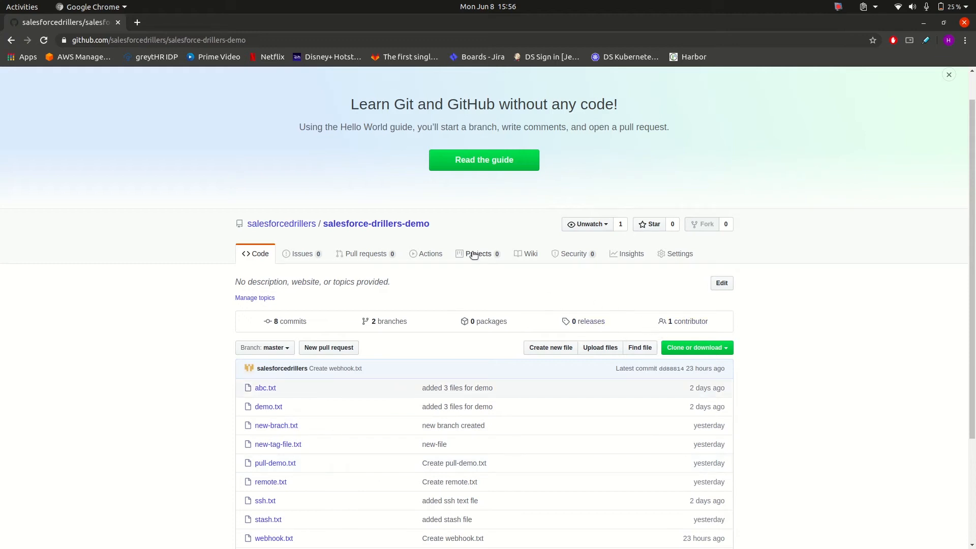
Copy the HTTPS clone URL of salesforce-drillers-demo, switch back to Jenkins in Firefox and refresh the my-first-job page
{"action": "left_click", "coordinate": [715, 348]}
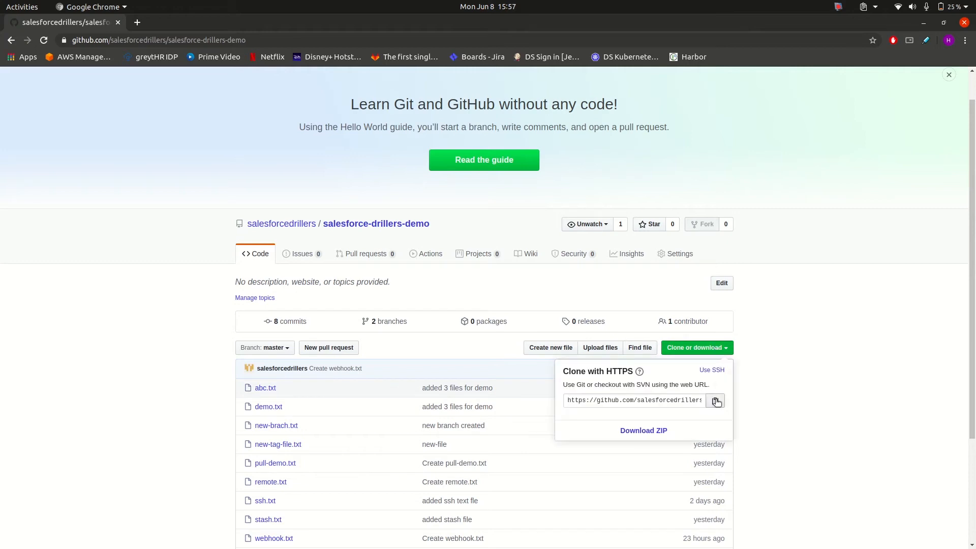
{"action": "left_click", "coordinate": [692, 398]}
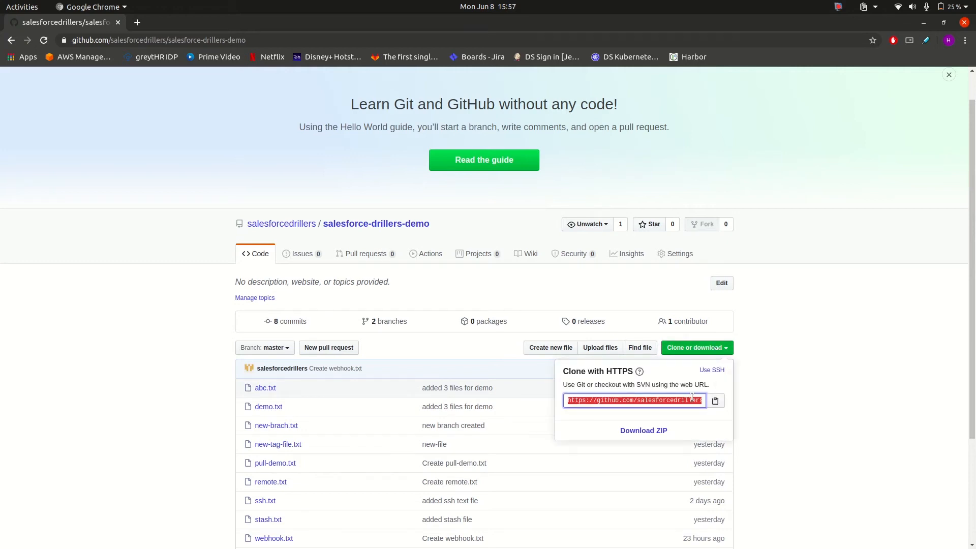
{"action": "key", "text": "alt+Tab"}
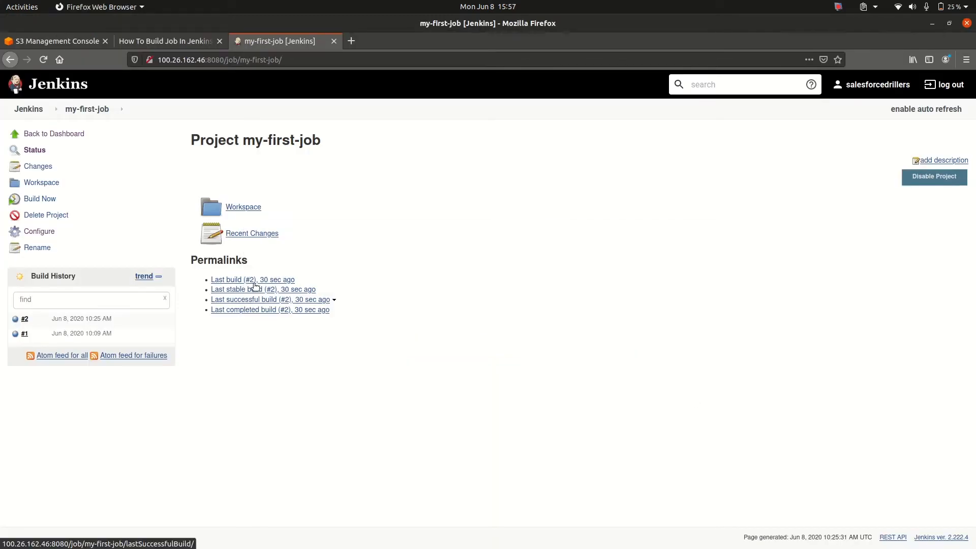
{"action": "left_click", "coordinate": [40, 64]}
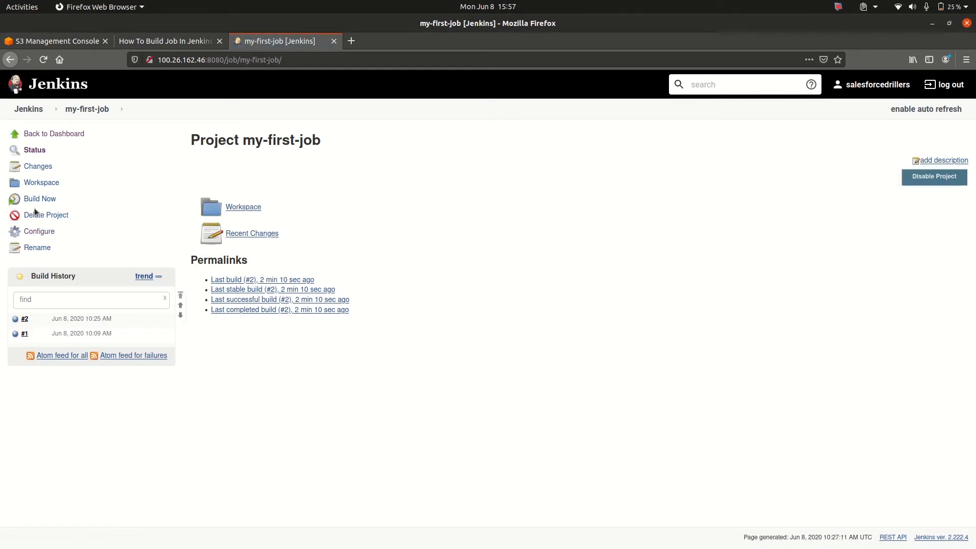
{"action": "left_click", "coordinate": [38, 232]}
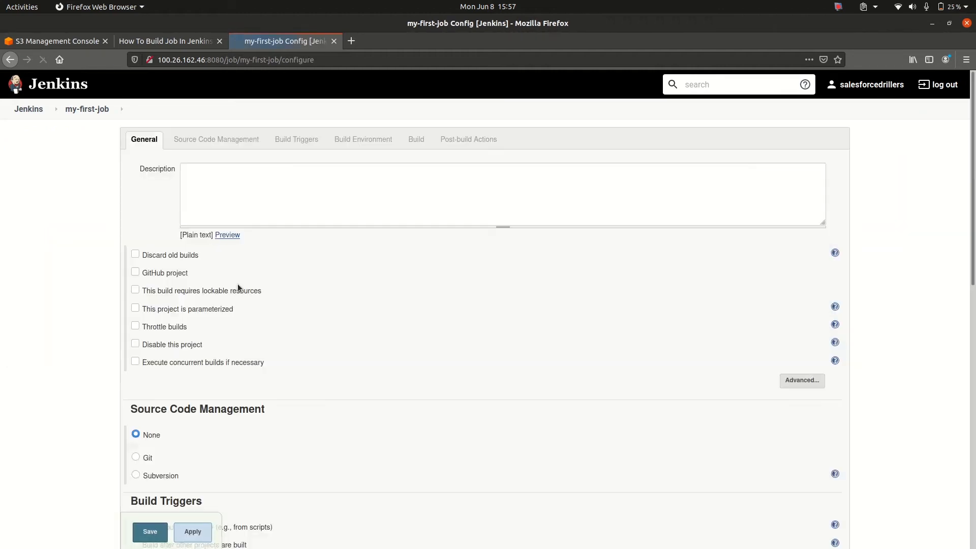
{"action": "scroll", "coordinate": [238, 285], "scroll_direction": "down", "scroll_amount": 4}
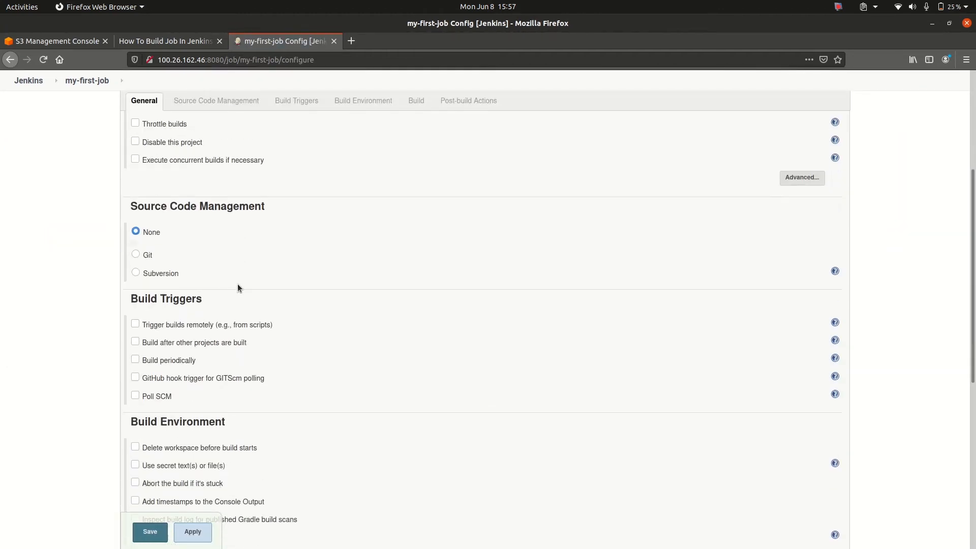
{"action": "left_click", "coordinate": [135, 253]}
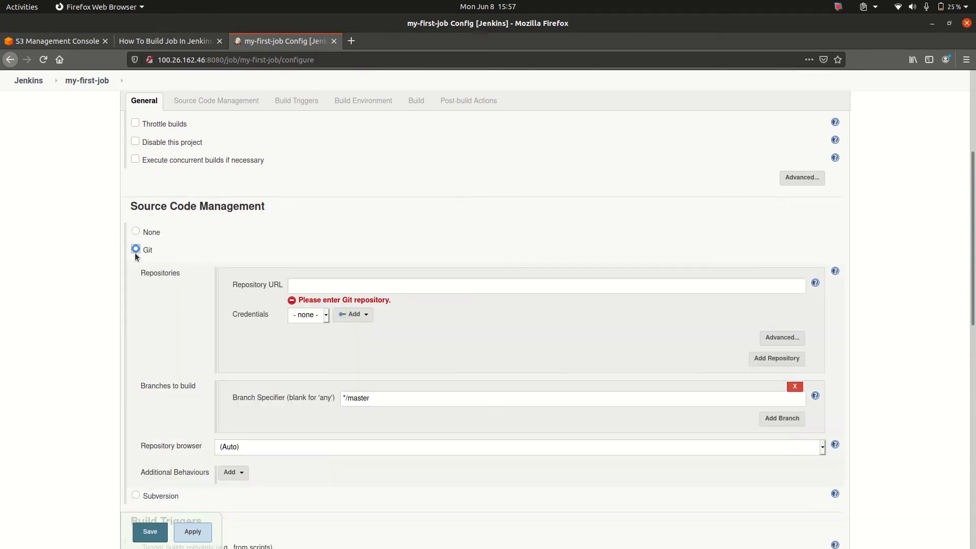
{"action": "left_click", "coordinate": [360, 289]}
{"action": "key", "text": "ctrl+v"}
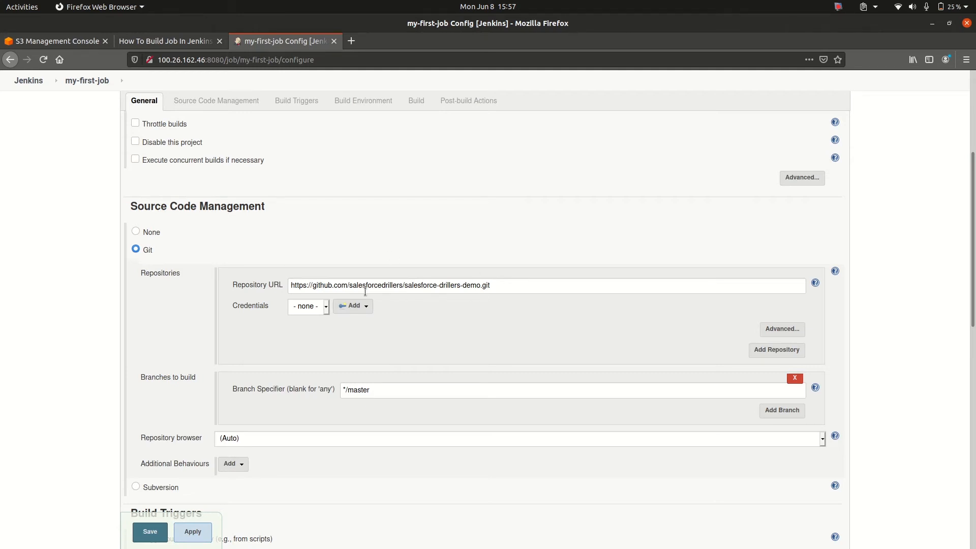
{"action": "scroll", "coordinate": [365, 291], "scroll_direction": "down", "scroll_amount": 10}
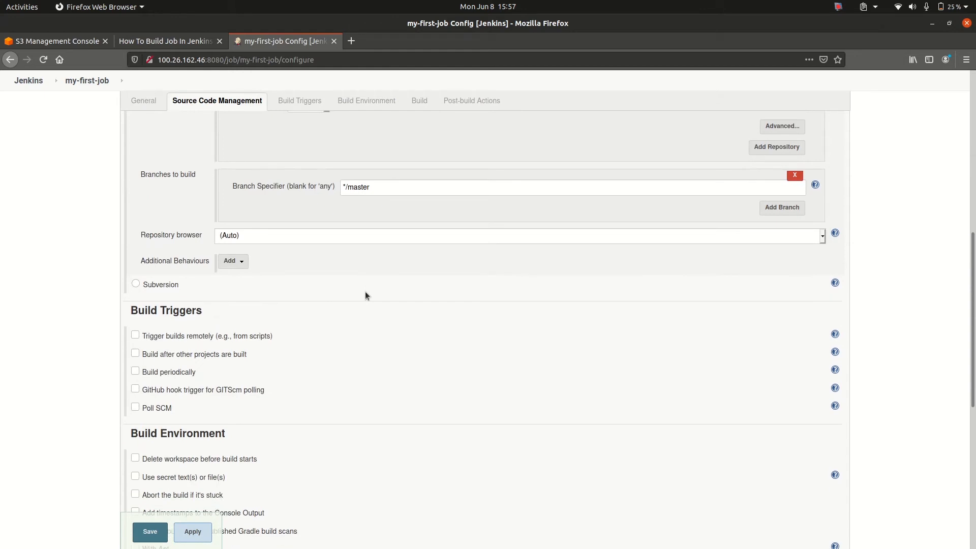
{"action": "scroll", "coordinate": [365, 296], "scroll_direction": "down", "scroll_amount": 3}
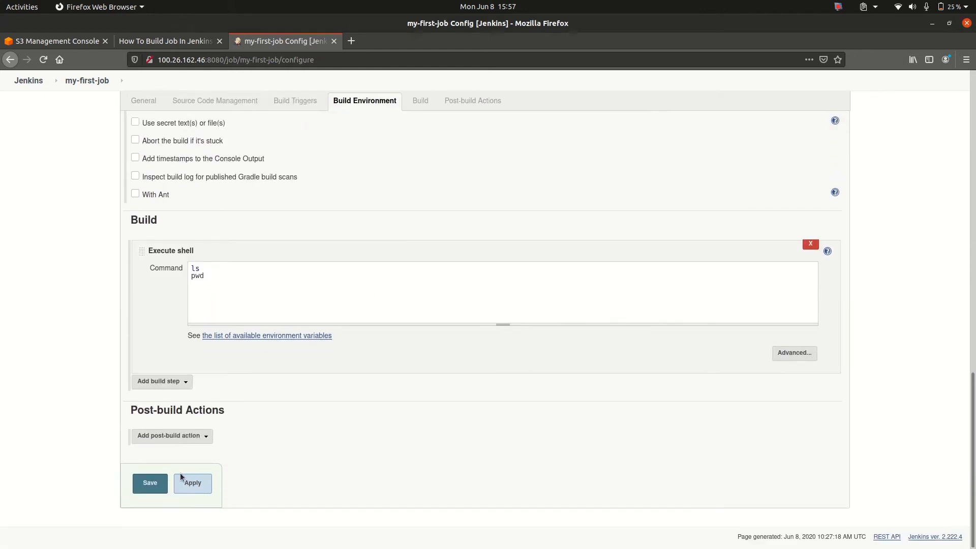
{"action": "left_click", "coordinate": [152, 484]}
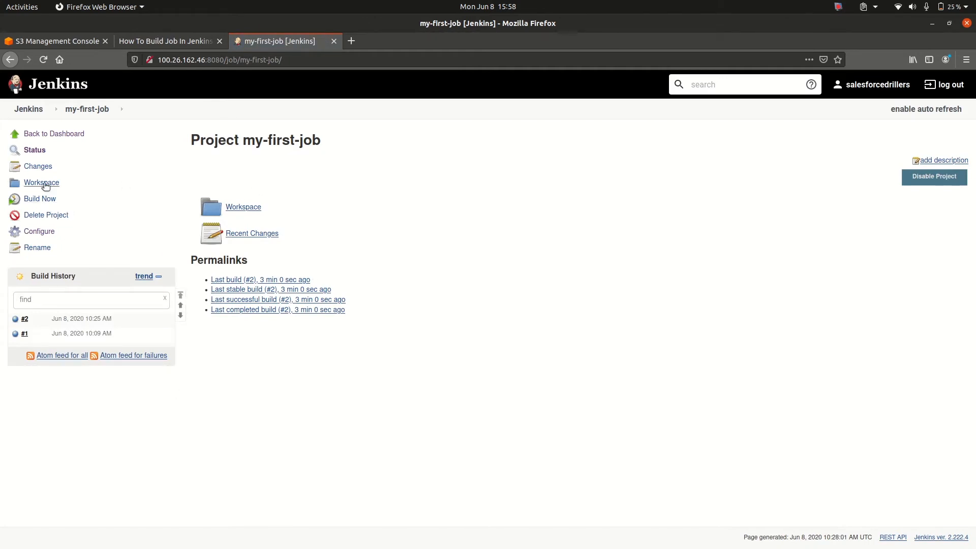
Build my-first-job manually, check the repository file listing in build #3's console output and return to the project page
{"action": "left_click", "coordinate": [40, 204]}
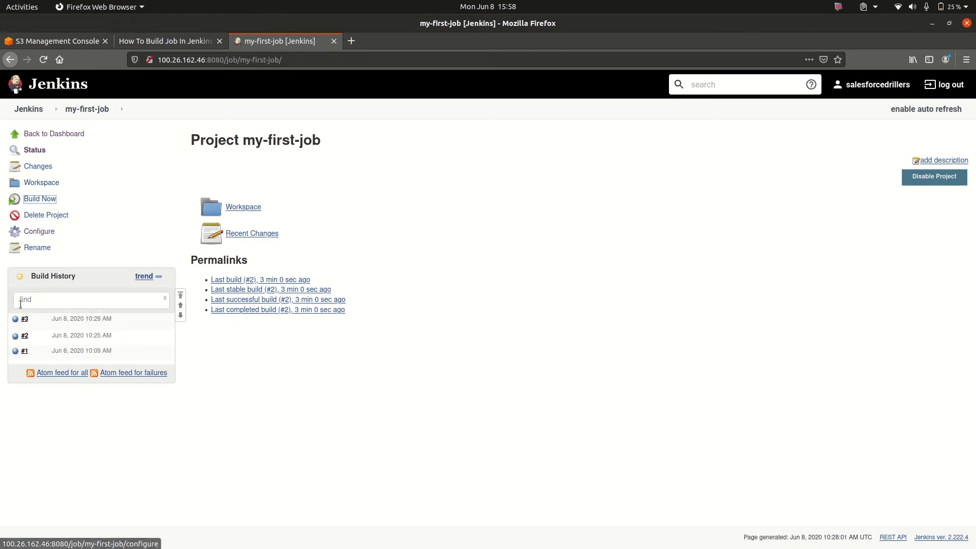
{"action": "left_click", "coordinate": [17, 319]}
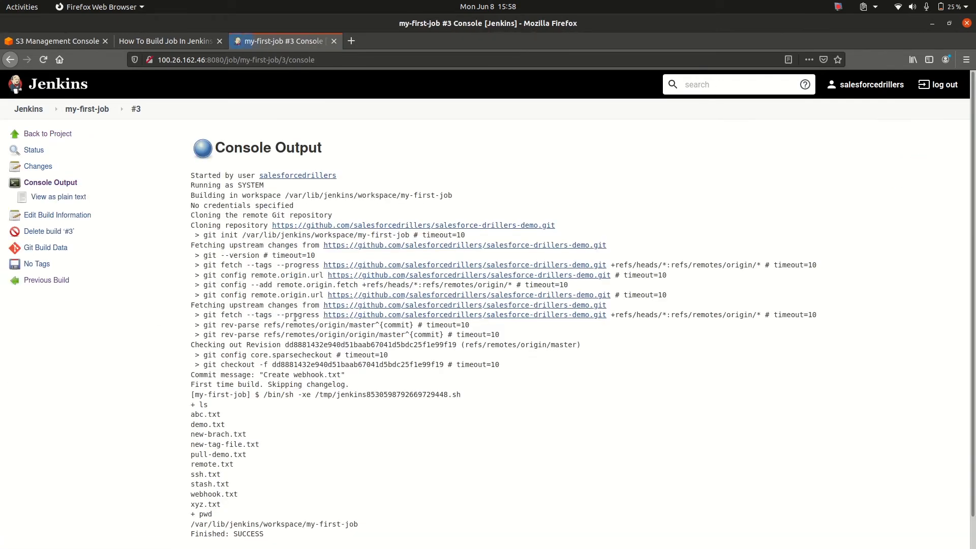
{"action": "scroll", "coordinate": [241, 344], "scroll_direction": "down", "scroll_amount": 1}
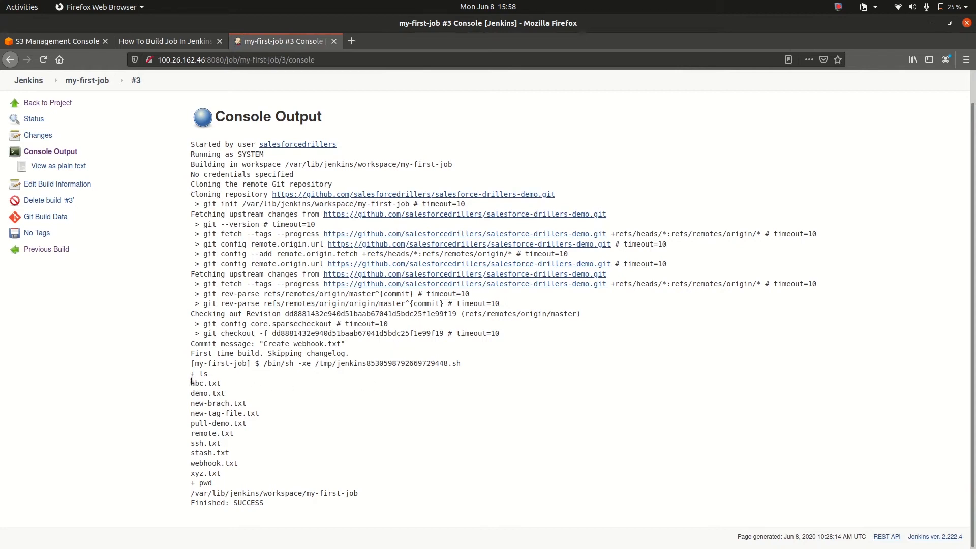
{"action": "left_click_drag", "start_coordinate": [193, 384], "coordinate": [238, 468]}
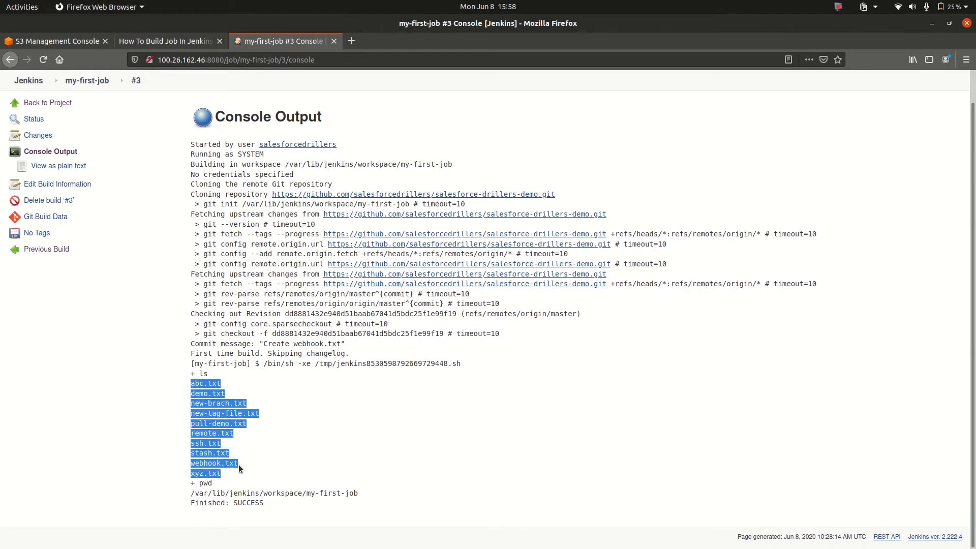
{"action": "left_click", "coordinate": [377, 419]}
{"action": "scroll", "coordinate": [377, 419], "scroll_direction": "up", "scroll_amount": 1}
{"action": "left_click", "coordinate": [79, 109]}
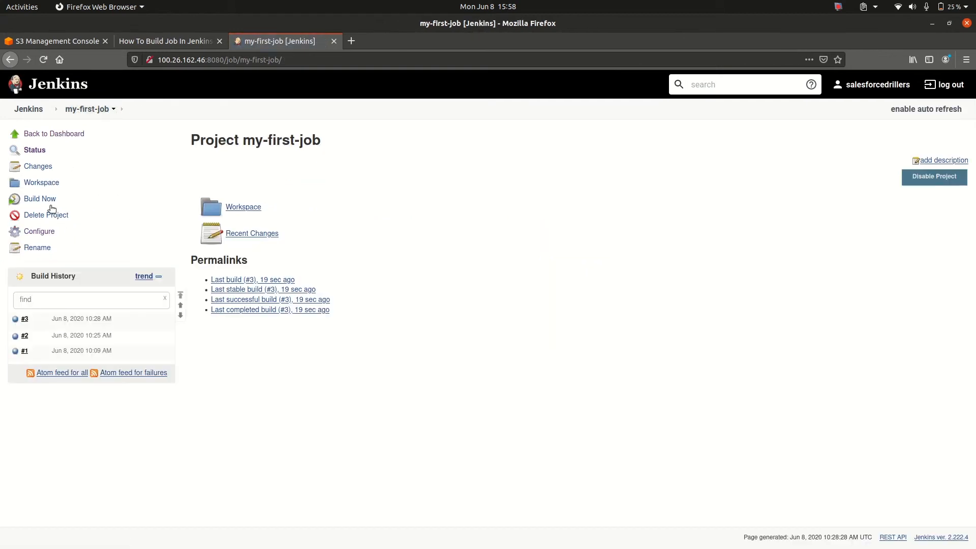
Enable GitHub hook trigger for GITScm polling in the my-first-job configuration and apply the change
{"action": "left_click", "coordinate": [43, 231]}
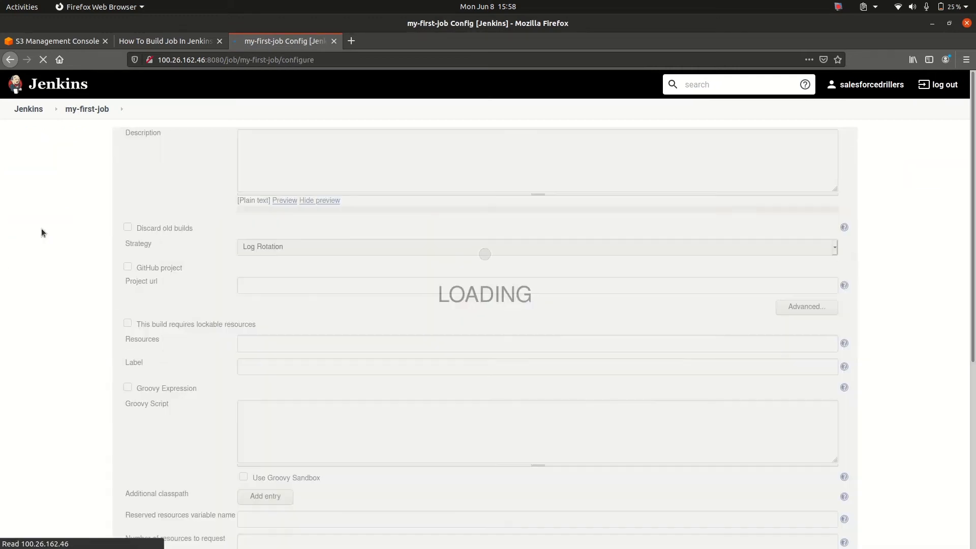
{"action": "scroll", "coordinate": [168, 240], "scroll_direction": "down", "scroll_amount": 7}
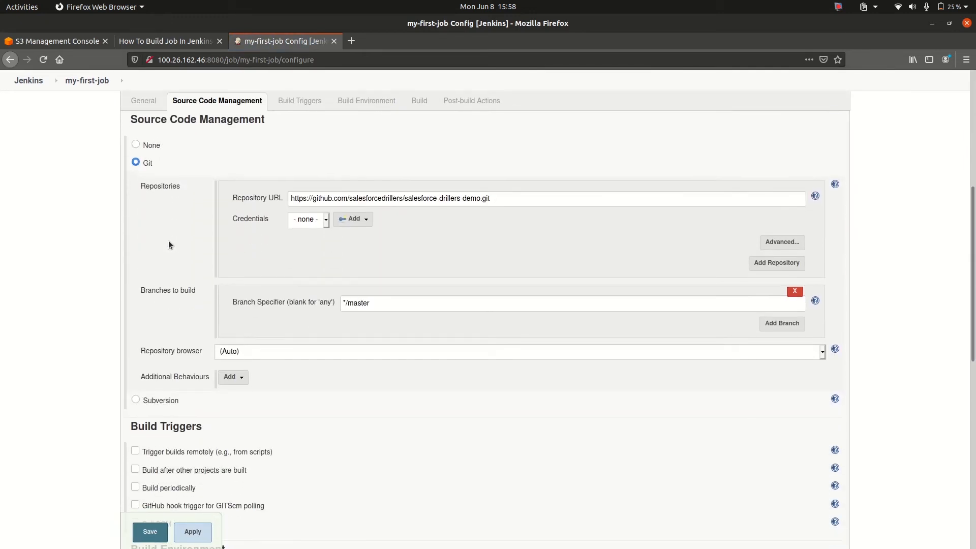
{"action": "scroll", "coordinate": [169, 240], "scroll_direction": "down", "scroll_amount": 3}
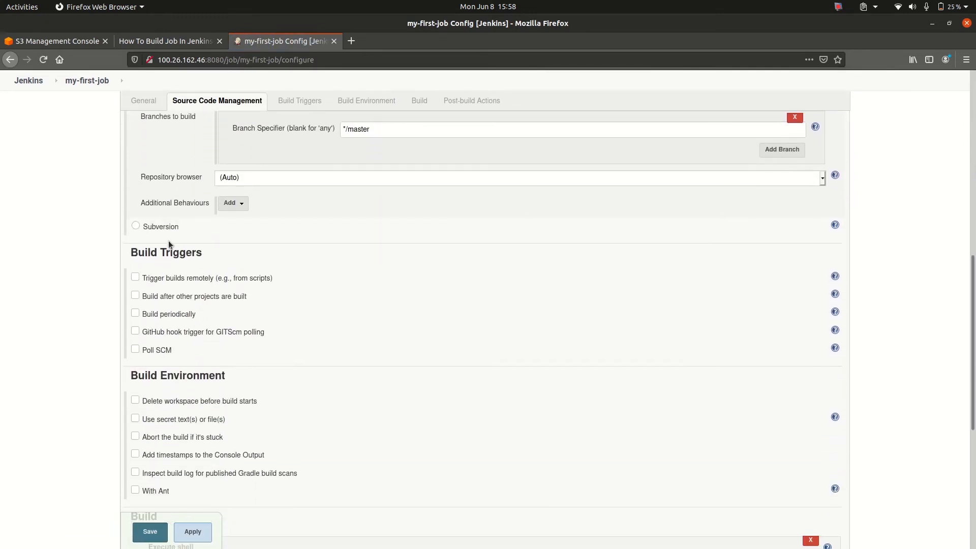
{"action": "left_click", "coordinate": [135, 332]}
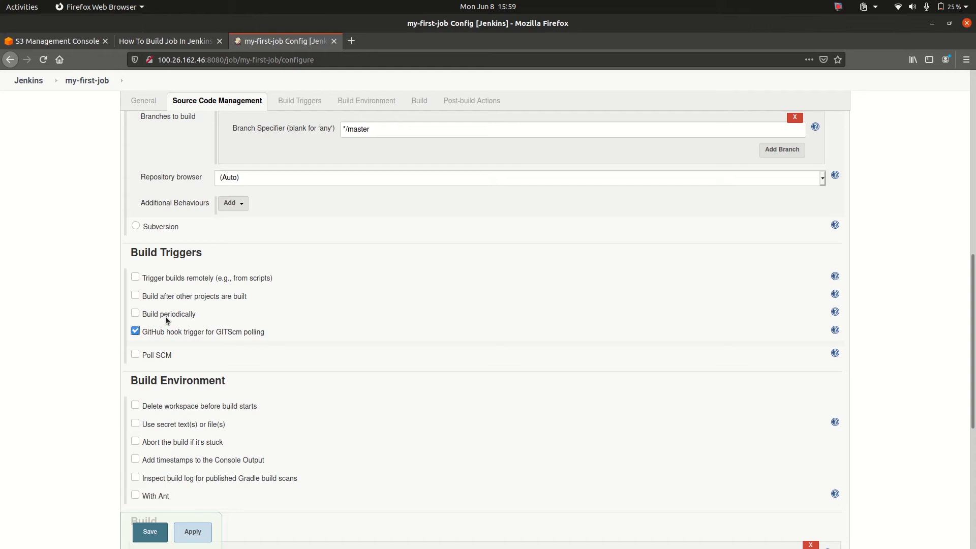
{"action": "left_click", "coordinate": [195, 539]}
Switch to GitHub in Chrome and open the webhook settings of the salesforce-drillers-demo repository
{"action": "key", "text": "alt+Tab"}
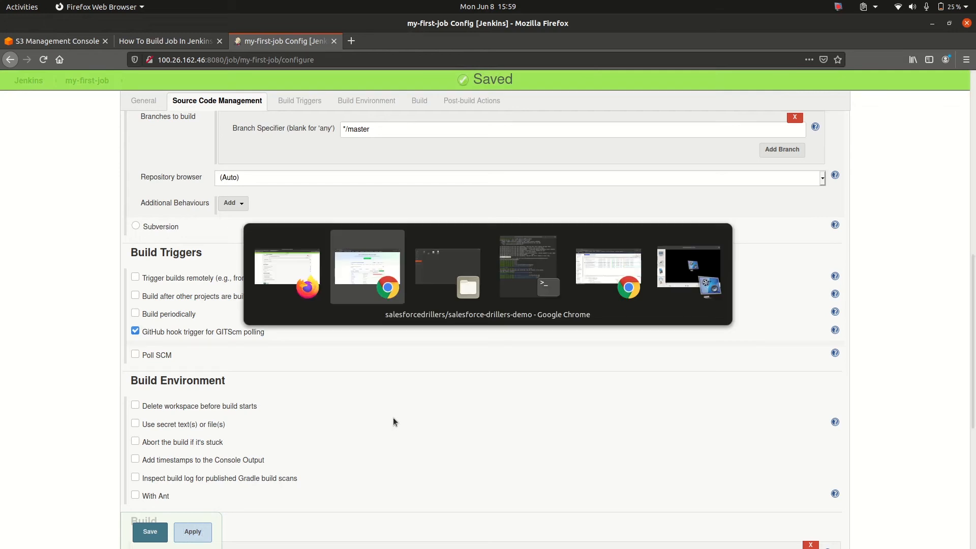
{"action": "key", "text": "alt+Tab"}
{"action": "key", "text": "alt+Tab"}
{"action": "key", "text": "alt+Tab"}
{"action": "key", "text": "alt+Tab"}
{"action": "key", "text": "alt+Tab"}
{"action": "key", "text": "alt+Tab"}
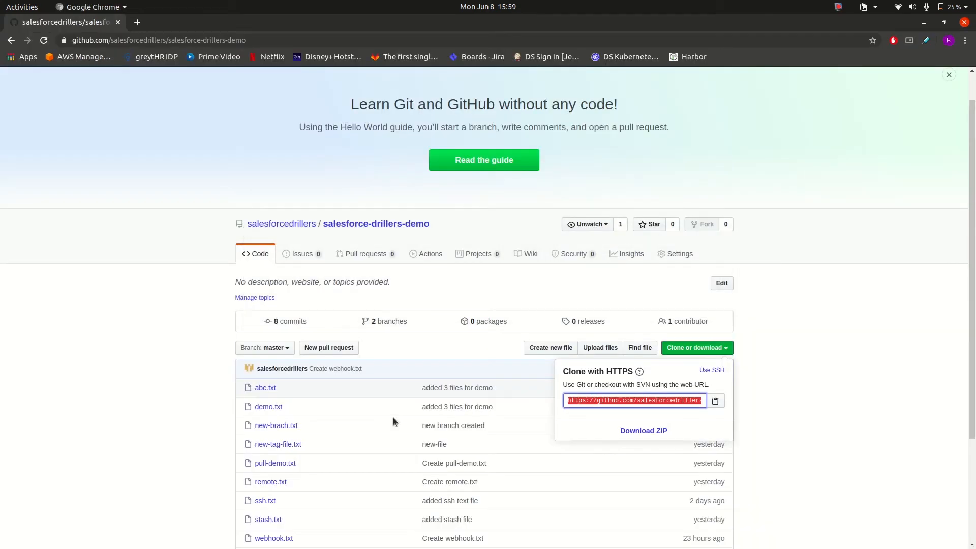
{"action": "left_click", "coordinate": [831, 329]}
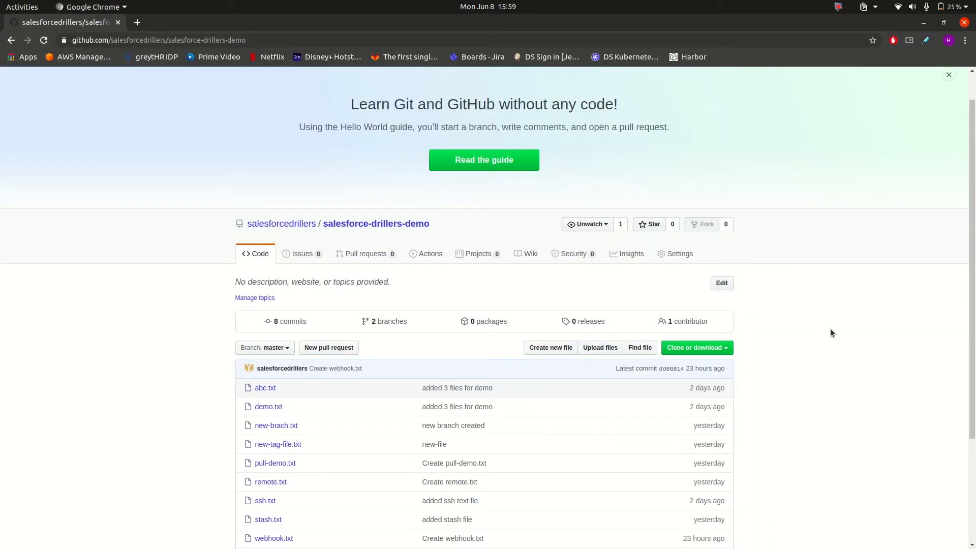
{"action": "left_click", "coordinate": [672, 254]}
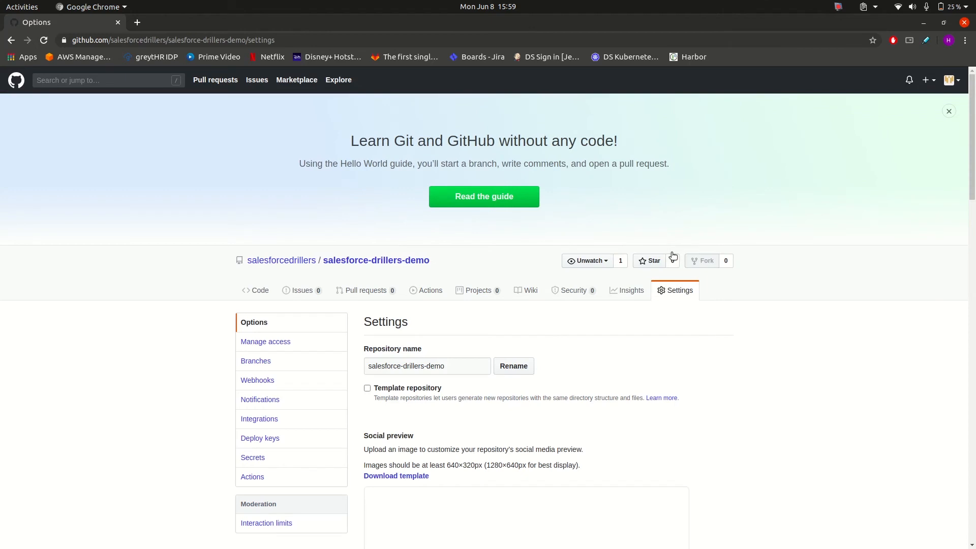
{"action": "scroll", "coordinate": [672, 256], "scroll_direction": "down", "scroll_amount": 5}
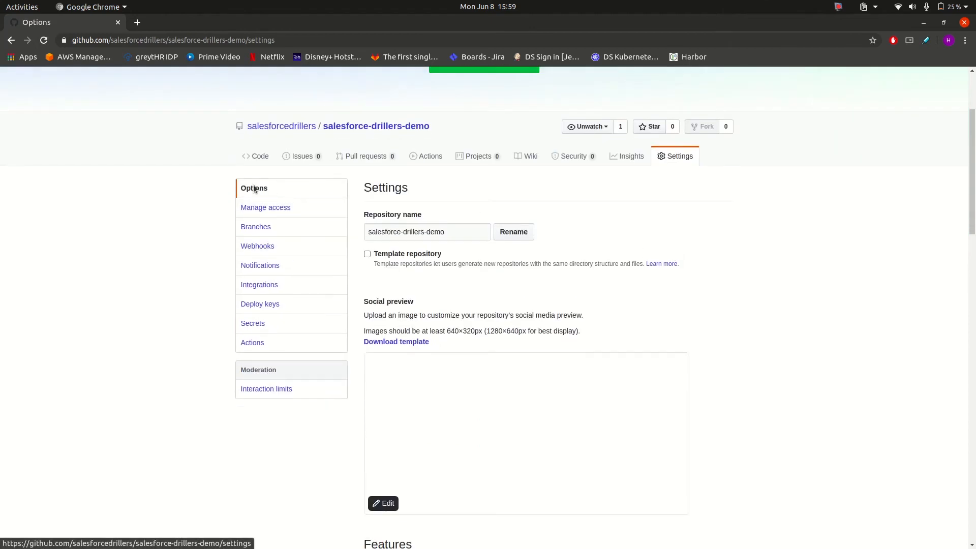
{"action": "left_click", "coordinate": [259, 246]}
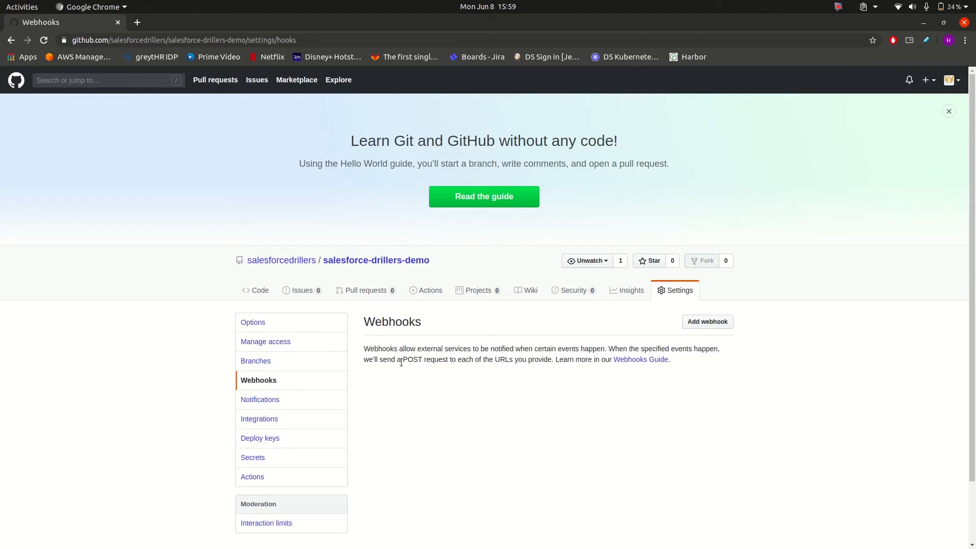
{"action": "scroll", "coordinate": [401, 363], "scroll_direction": "down", "scroll_amount": 3}
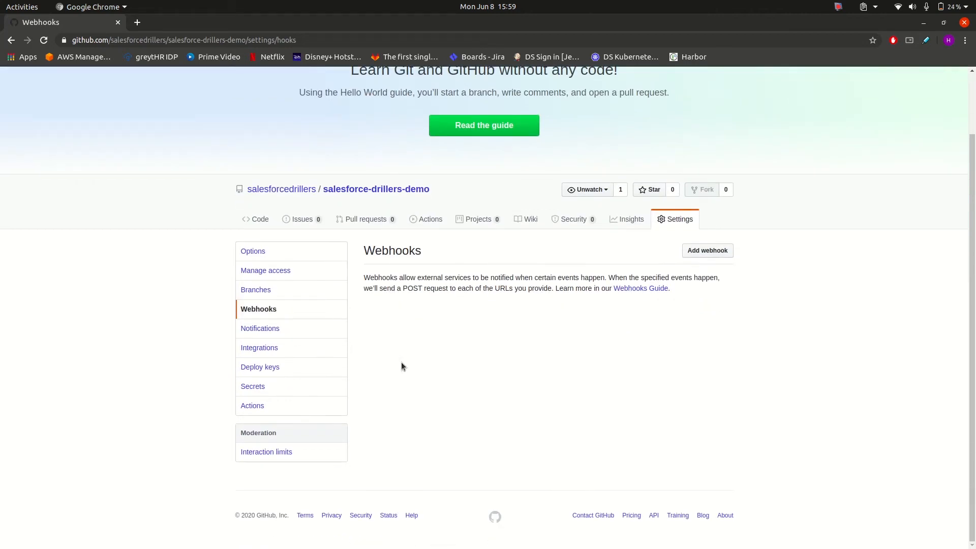
Start adding a webhook to the repository and confirm access with the GitHub account password
{"action": "left_click", "coordinate": [699, 255]}
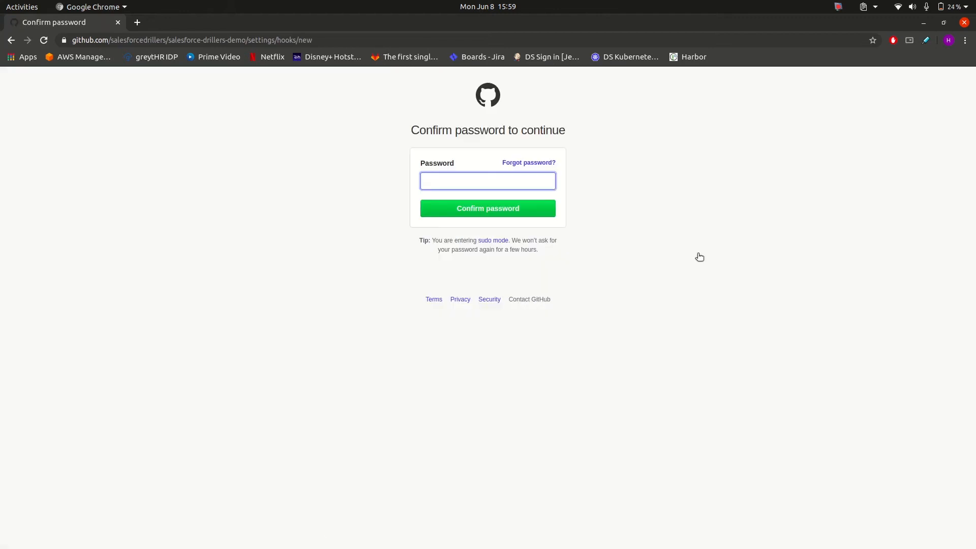
{"action": "type", "text": "•••••••••••"}
{"action": "key", "text": "Return"}
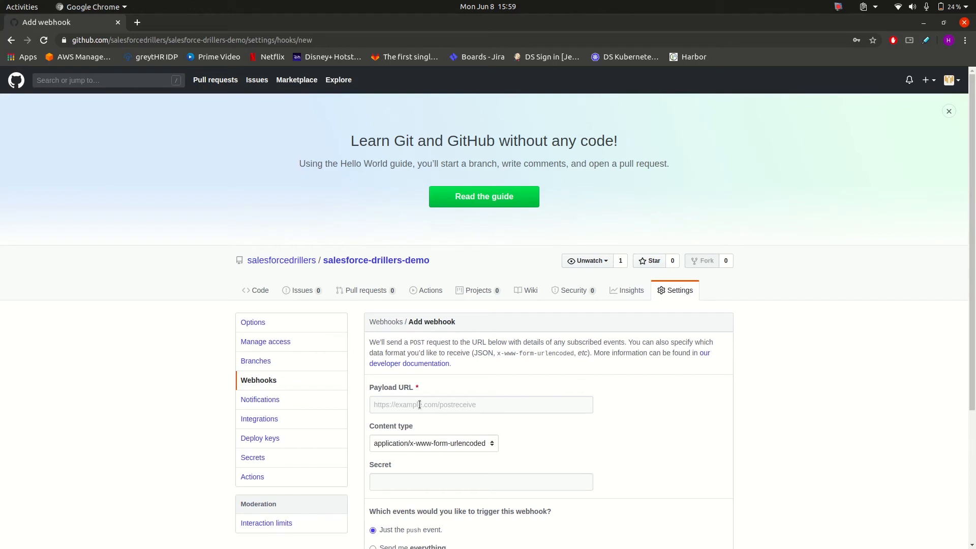
{"action": "scroll", "coordinate": [420, 405], "scroll_direction": "down", "scroll_amount": 2}
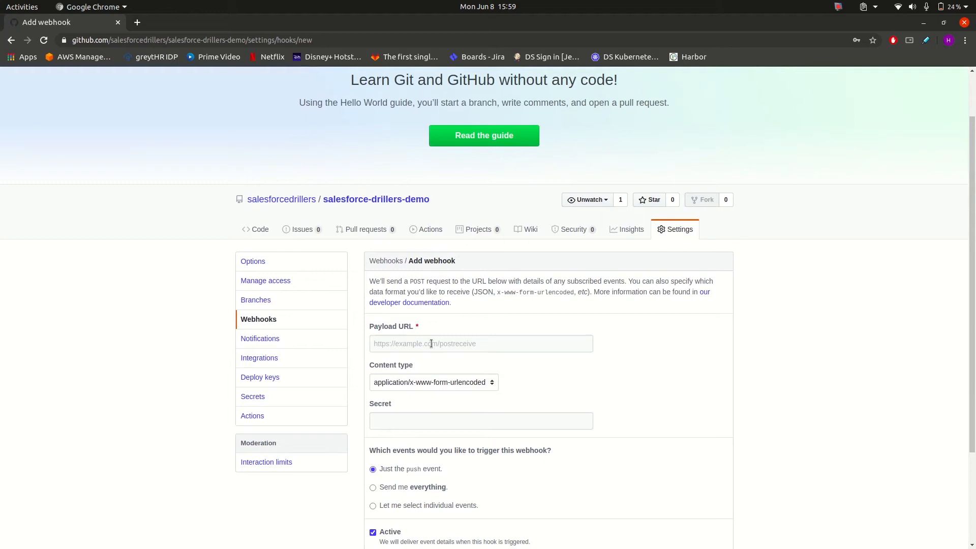
{"action": "key", "text": "alt+Tab"}
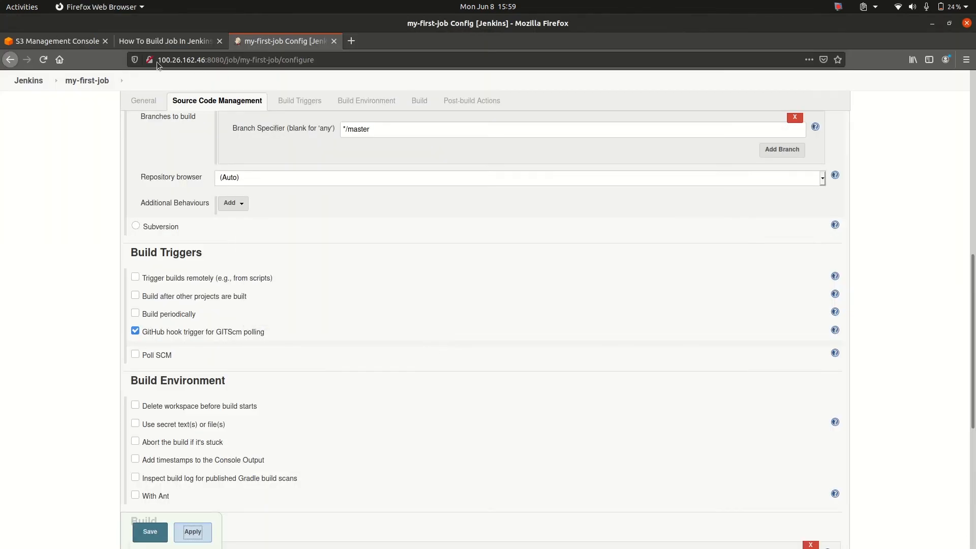
{"action": "left_click_drag", "start_coordinate": [159, 59], "coordinate": [224, 59]}
{"action": "key", "text": "ctrl+c"}
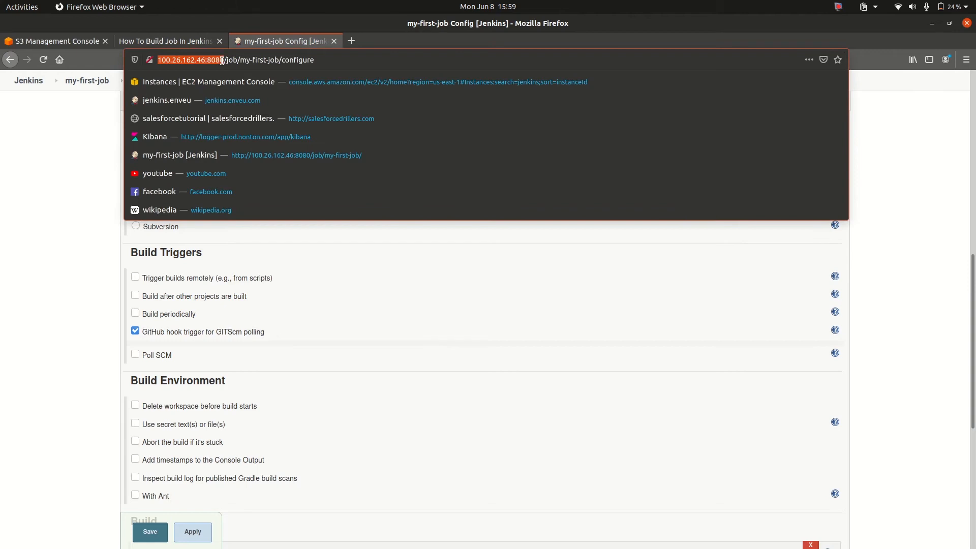
{"action": "left_click", "coordinate": [54, 171]}
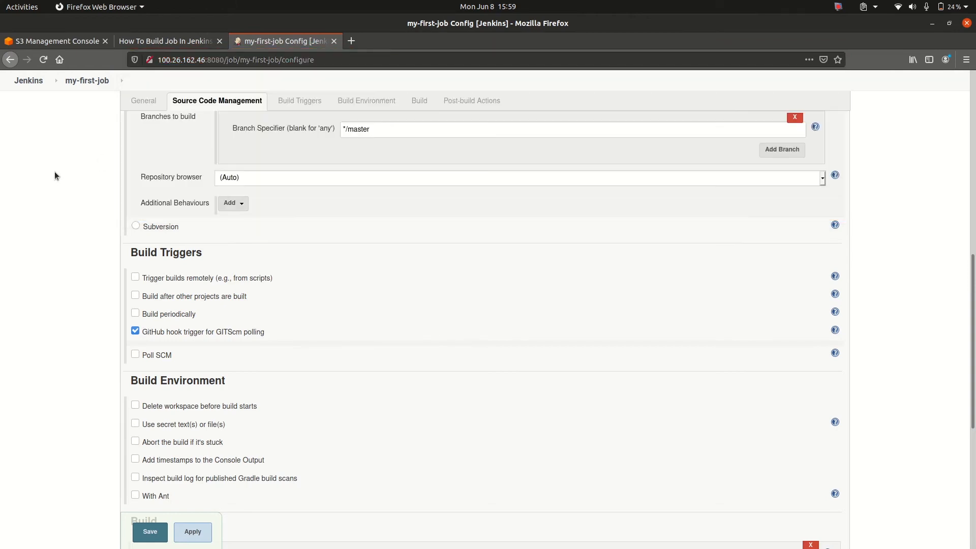
{"action": "key", "text": "alt+Tab"}
{"action": "left_click", "coordinate": [425, 343]}
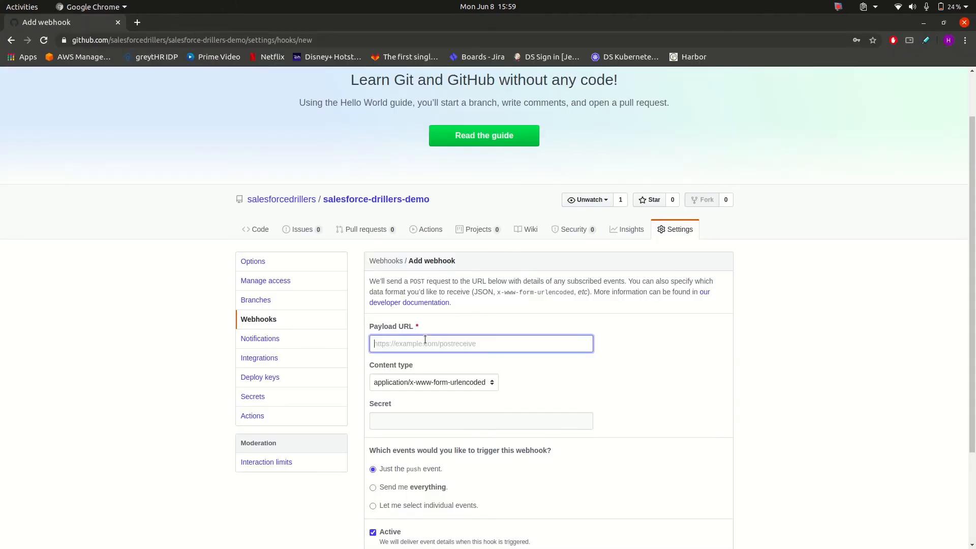
{"action": "key", "text": "ctrl+v"}
{"action": "type", "text": "/github-webhook/"}
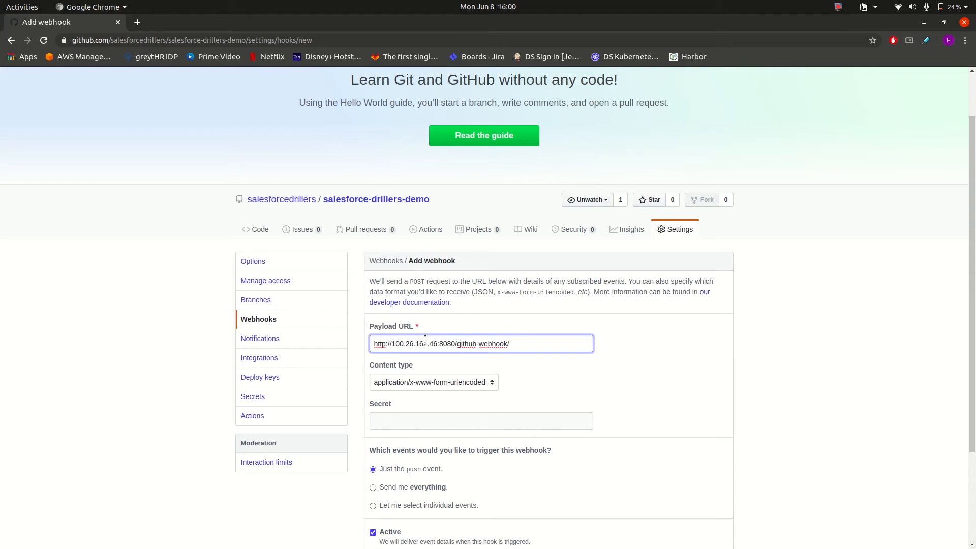
{"action": "left_click", "coordinate": [576, 366]}
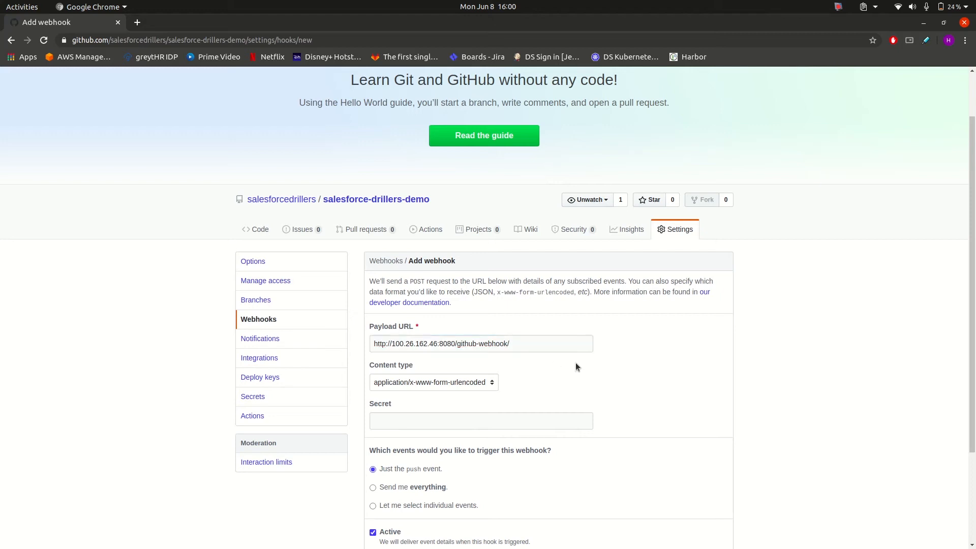
Set the webhook's content type to application/json and add the webhook to the repository
{"action": "left_click", "coordinate": [479, 384]}
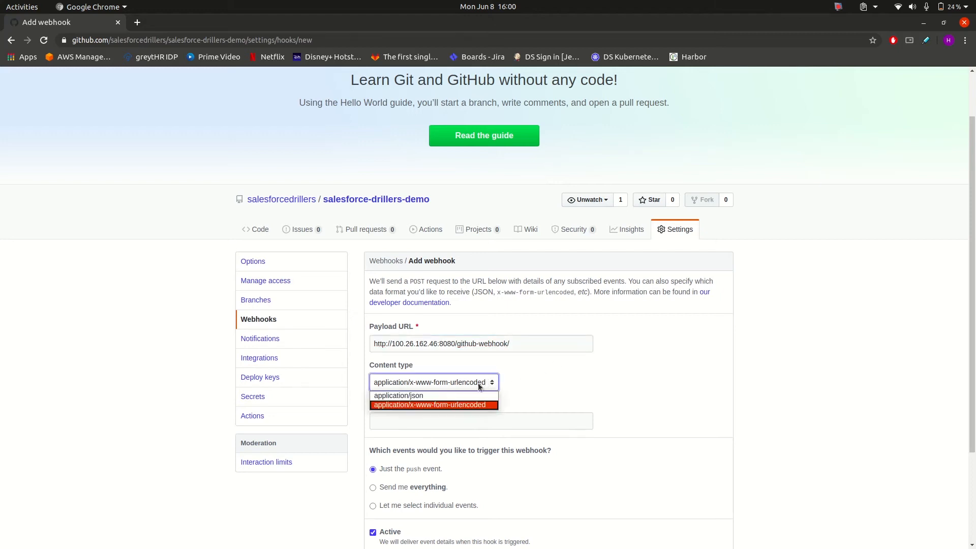
{"action": "left_click", "coordinate": [445, 395]}
{"action": "scroll", "coordinate": [622, 371], "scroll_direction": "down", "scroll_amount": 3}
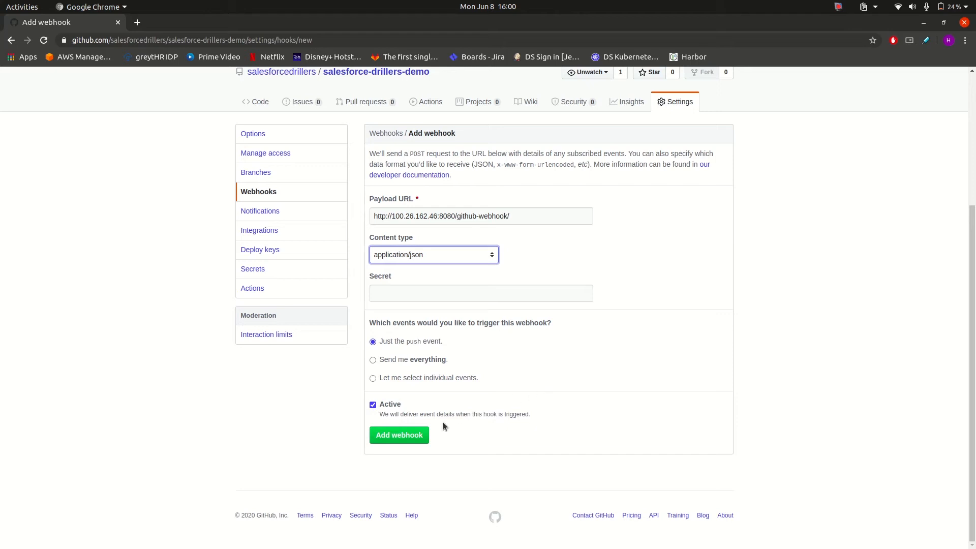
{"action": "left_click", "coordinate": [399, 438]}
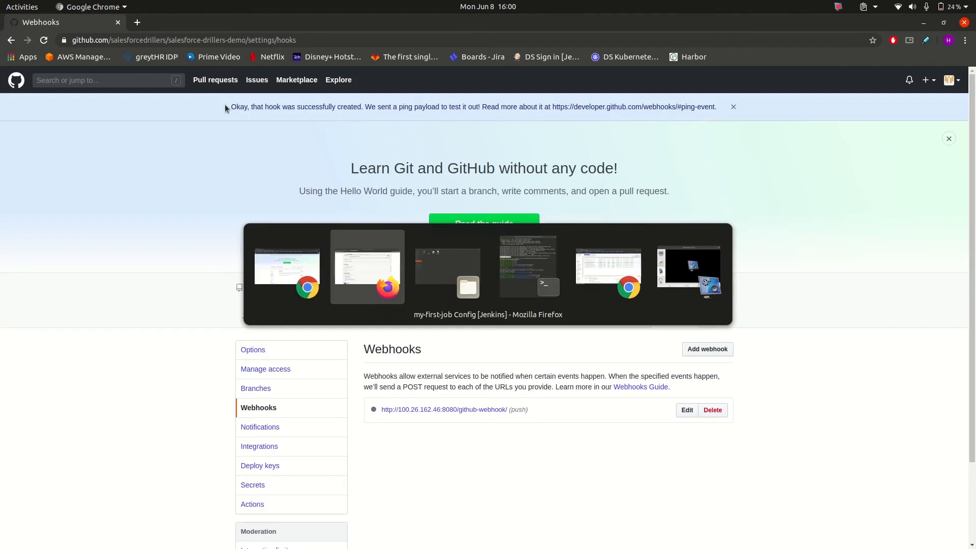
Switch to Jenkins in Firefox, save the my-first-job configuration and reload the project page
{"action": "key", "text": "alt+Tab"}
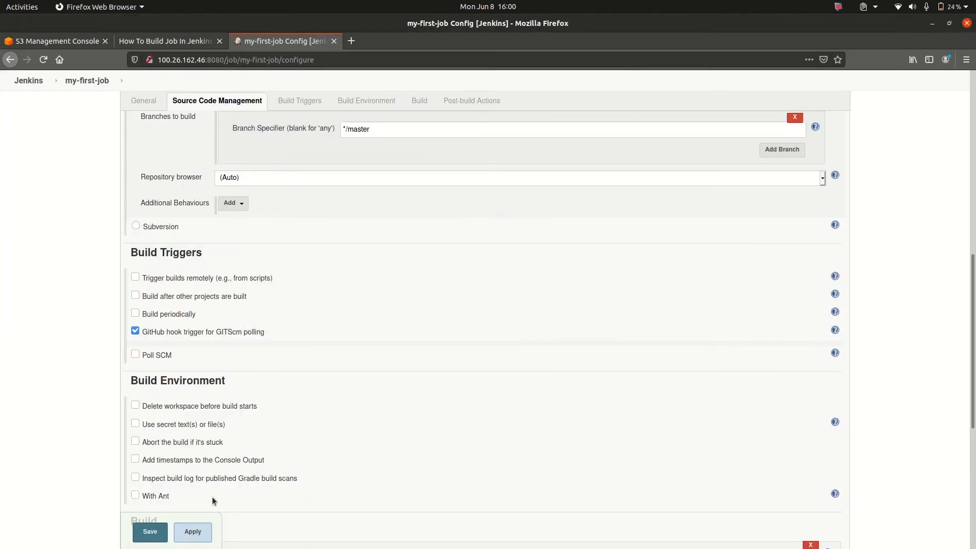
{"action": "left_click", "coordinate": [193, 531]}
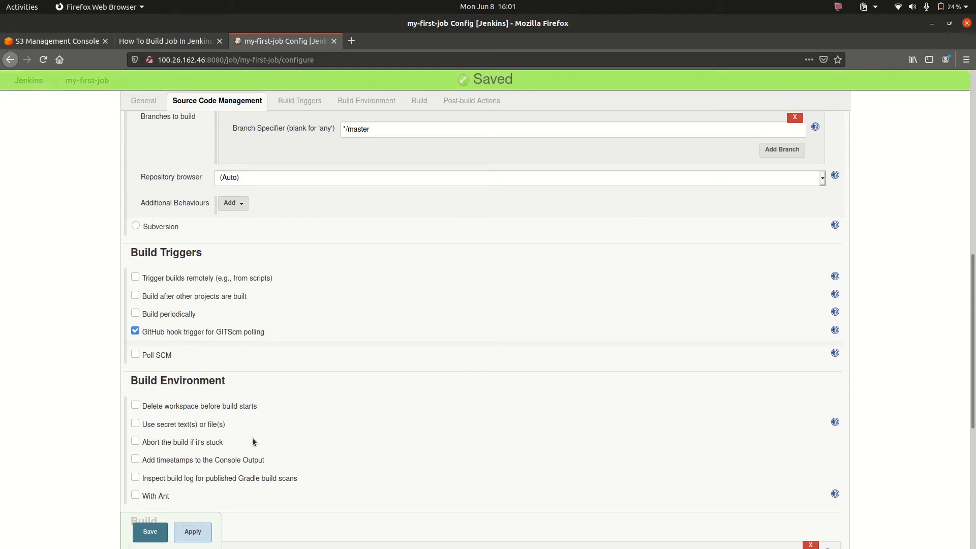
{"action": "left_click", "coordinate": [151, 533]}
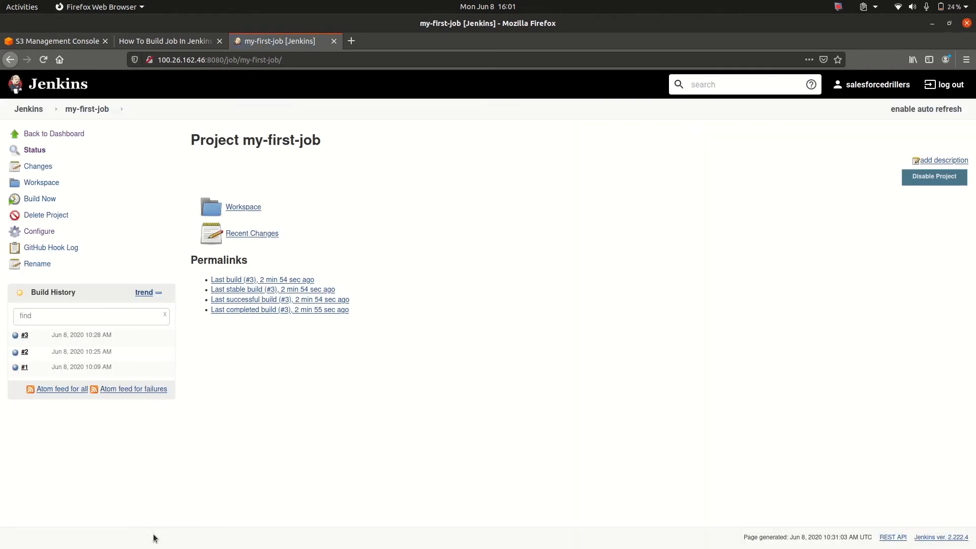
{"action": "left_click", "coordinate": [42, 61]}
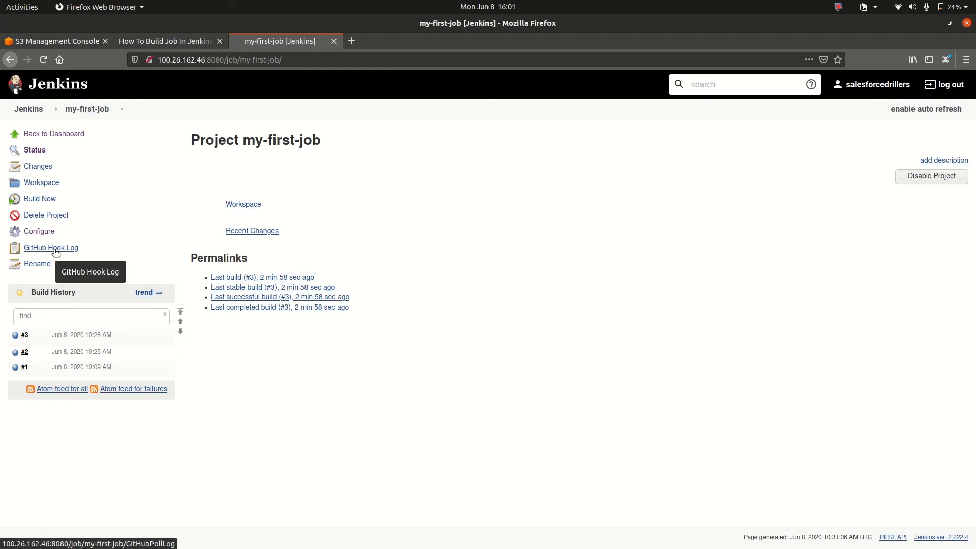
Switch to GitHub in Chrome and start a new file named new-webhook.txt in the salesforce-drillers-demo repository
{"action": "key", "text": "alt+Tab"}
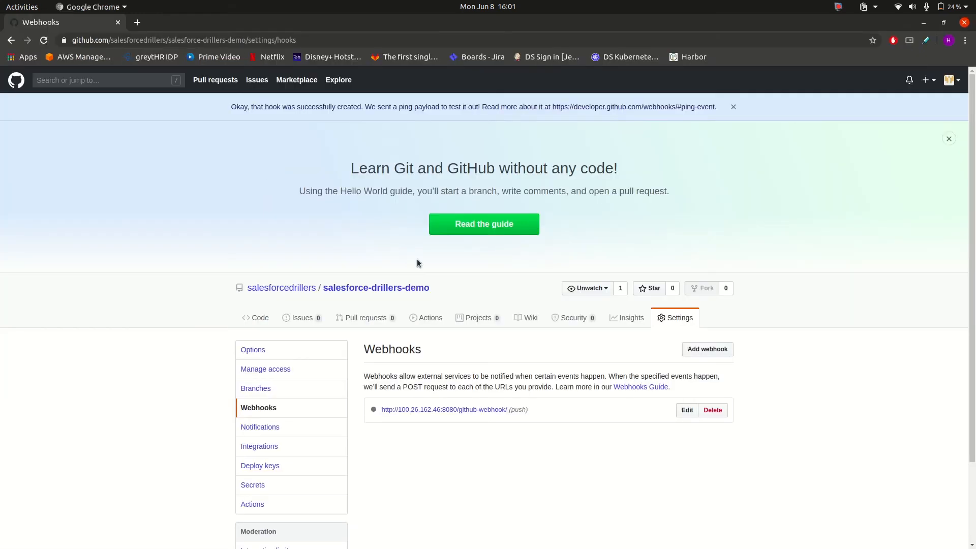
{"action": "scroll", "coordinate": [417, 263], "scroll_direction": "down", "scroll_amount": 3}
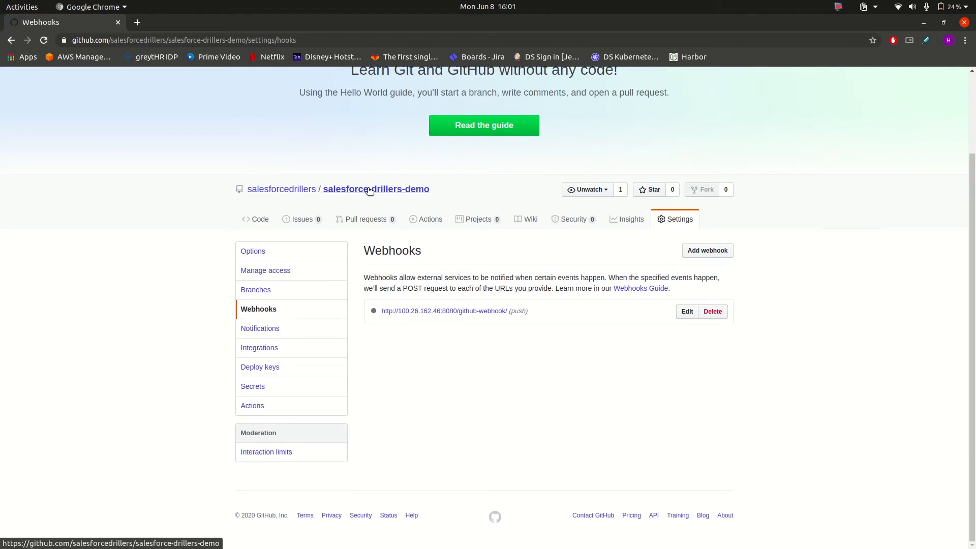
{"action": "left_click", "coordinate": [334, 192]}
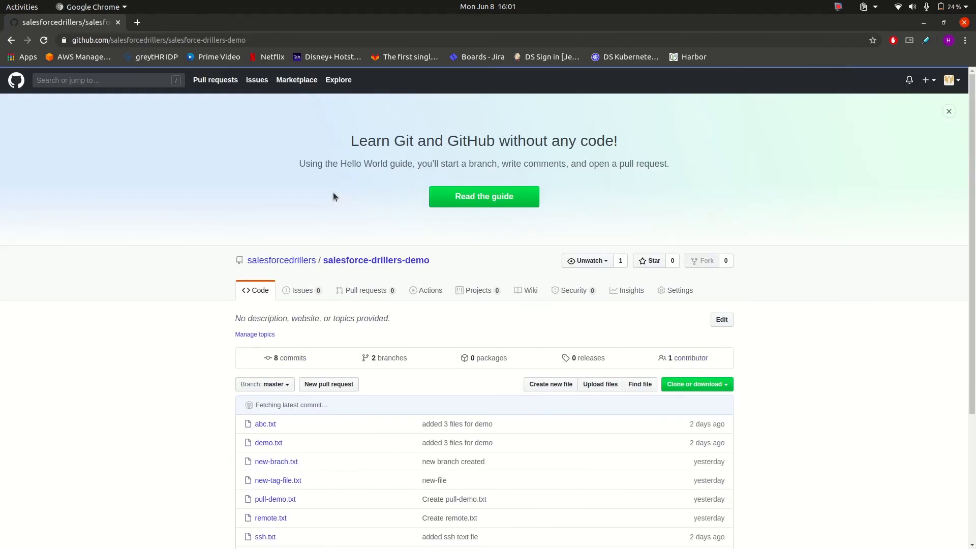
{"action": "scroll", "coordinate": [390, 351], "scroll_direction": "down", "scroll_amount": 4}
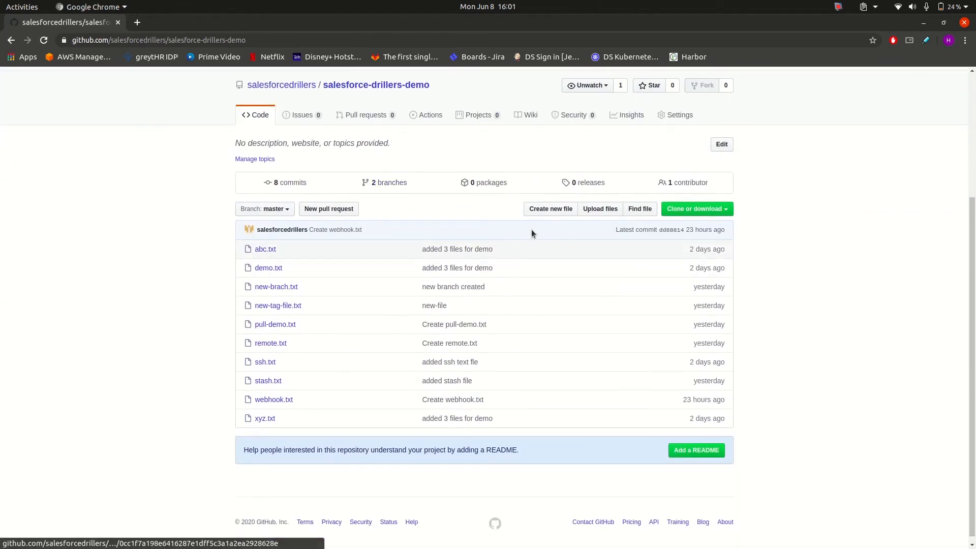
{"action": "left_click", "coordinate": [542, 206]}
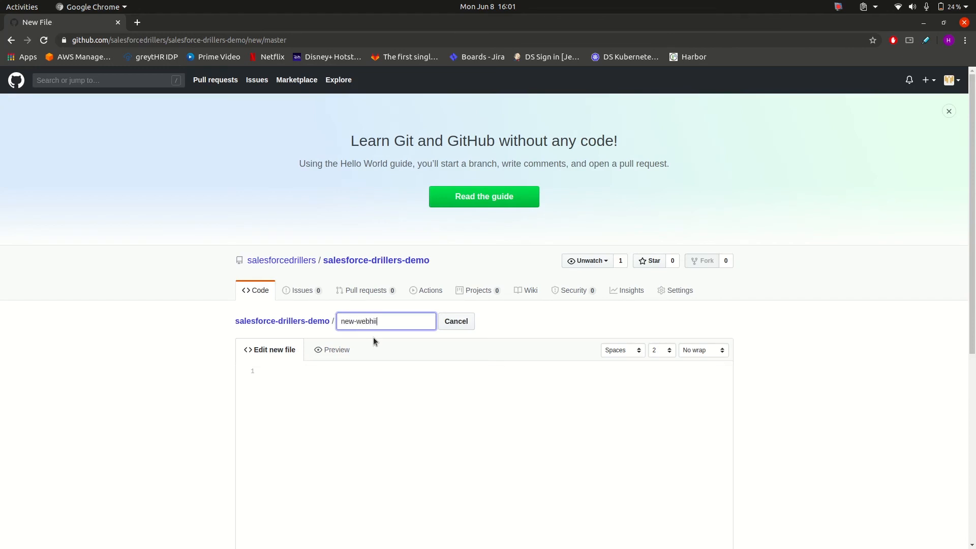
{"action": "type", "text": "new-webhook.txt"}
{"action": "key", "text": "Tab"}
{"action": "key", "text": "Tab"}
{"action": "key", "text": "Tab"}
{"action": "key", "text": "Tab"}
{"action": "key", "text": "Tab"}
{"action": "key", "text": "Tab"}
{"action": "key", "text": "Tab"}
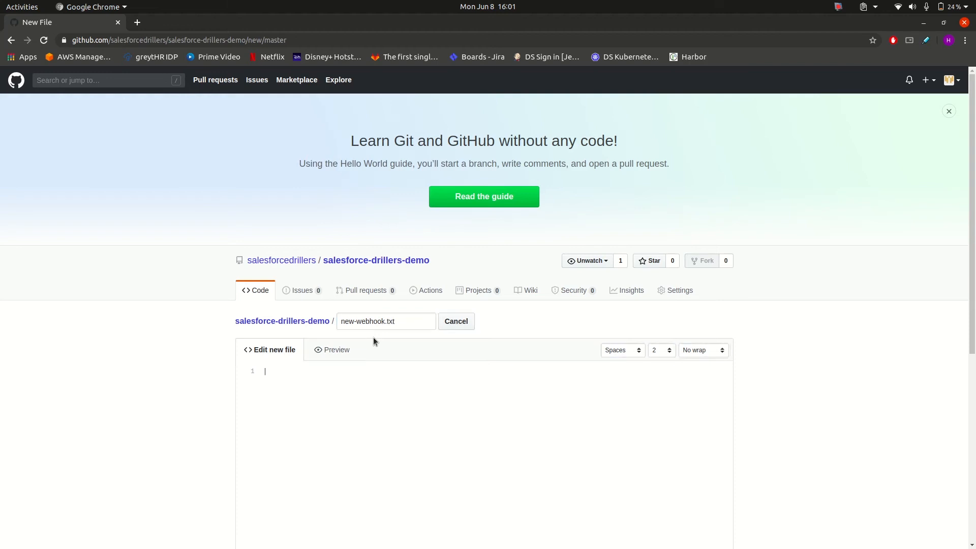
Enter HELLO SALESFORCEDRILLERS as the file's content and commit the new file directly to the master branch
{"action": "type", "text": "HELLO SALESFORCEDRILLRS"}
{"action": "scroll", "coordinate": [334, 388], "scroll_direction": "down", "scroll_amount": 6}
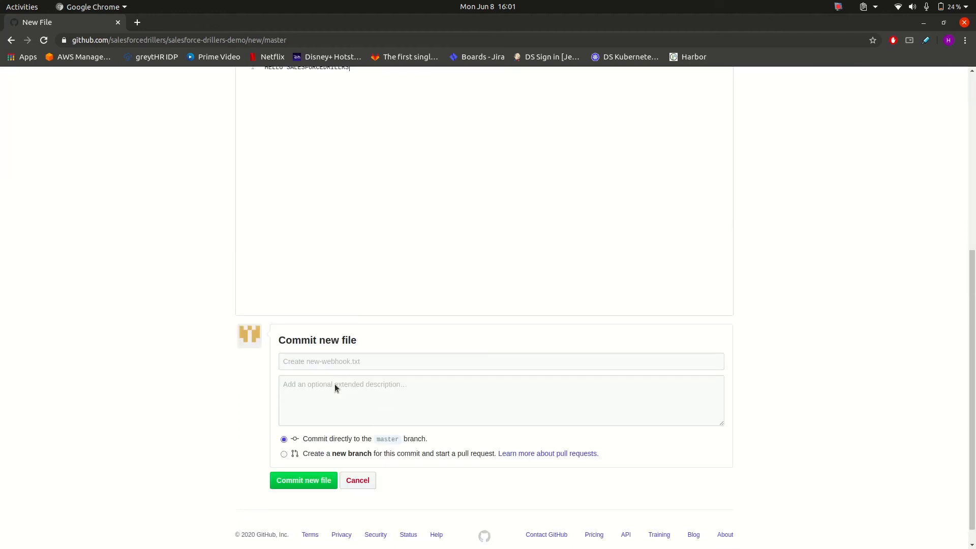
{"action": "left_click", "coordinate": [310, 479]}
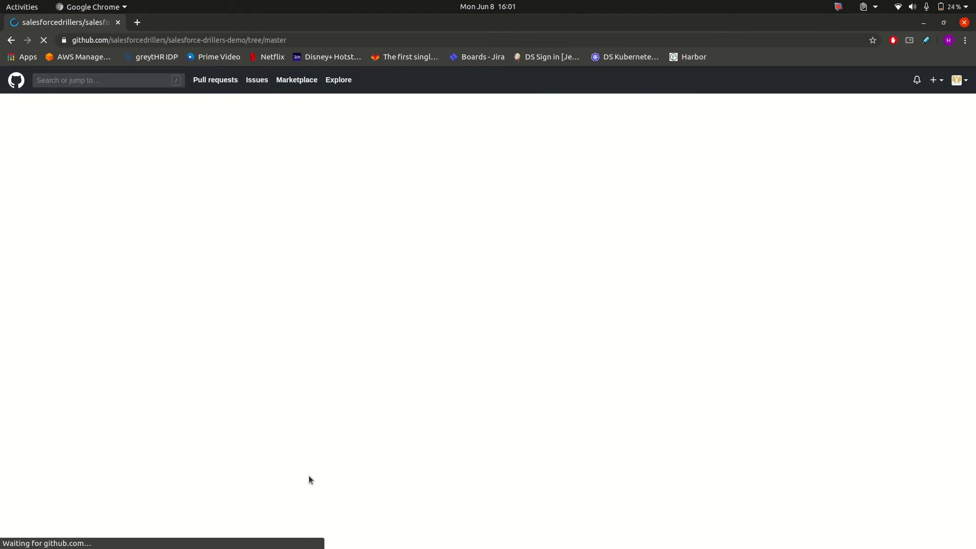
{"action": "scroll", "coordinate": [311, 477], "scroll_direction": "down", "scroll_amount": 3}
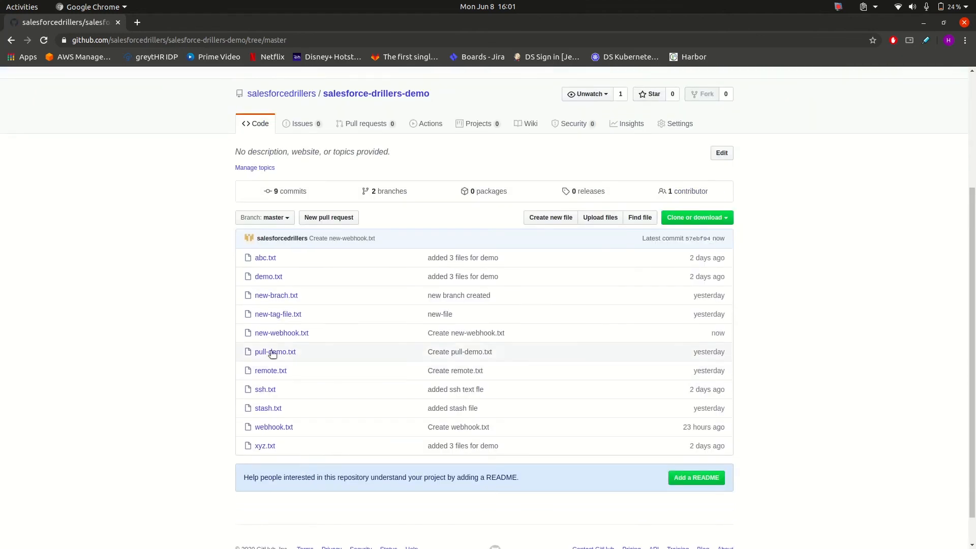
Switch to Jenkins in Firefox and examine my-first-job's build history and GitHub Hook Log for the latest push
{"action": "key", "text": "alt+Tab"}
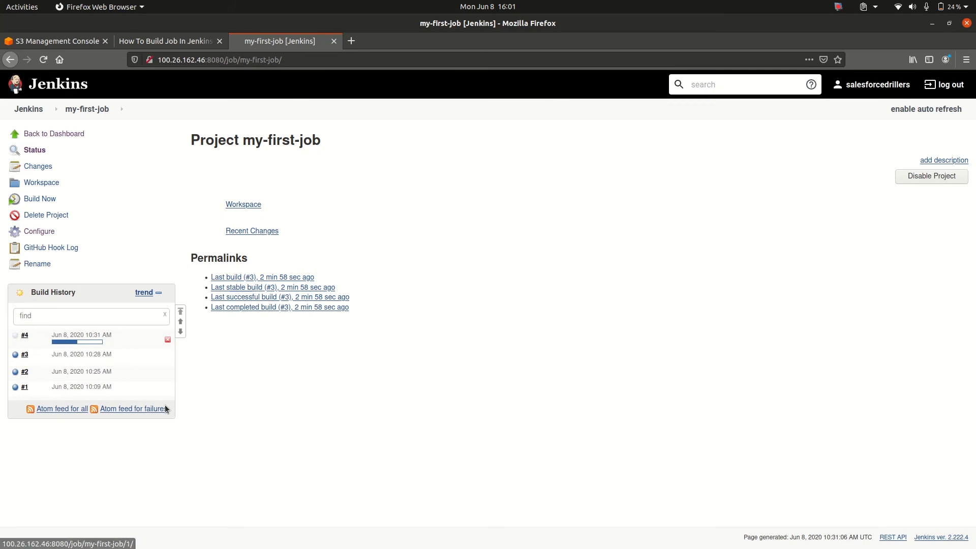
{"action": "key", "text": "alt+Tab"}
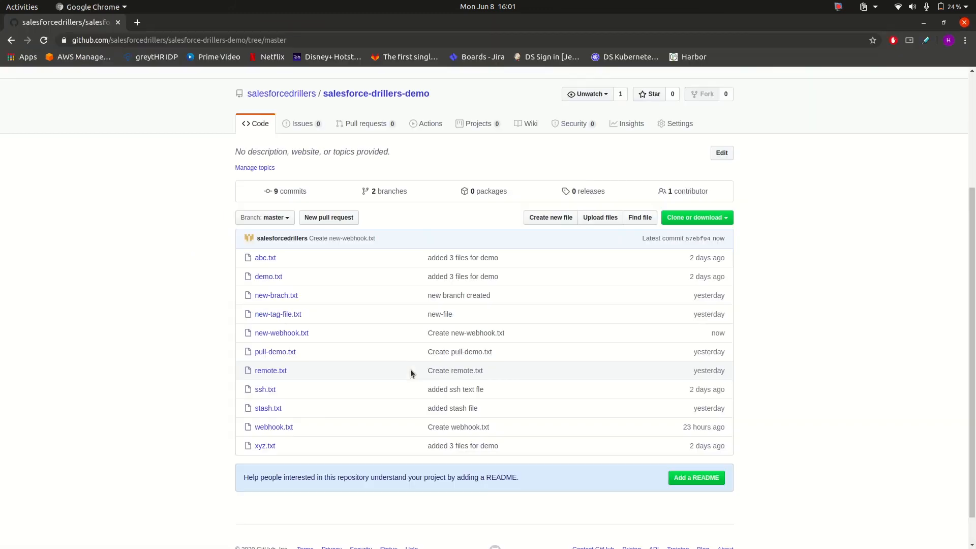
{"action": "key", "text": "alt+Tab"}
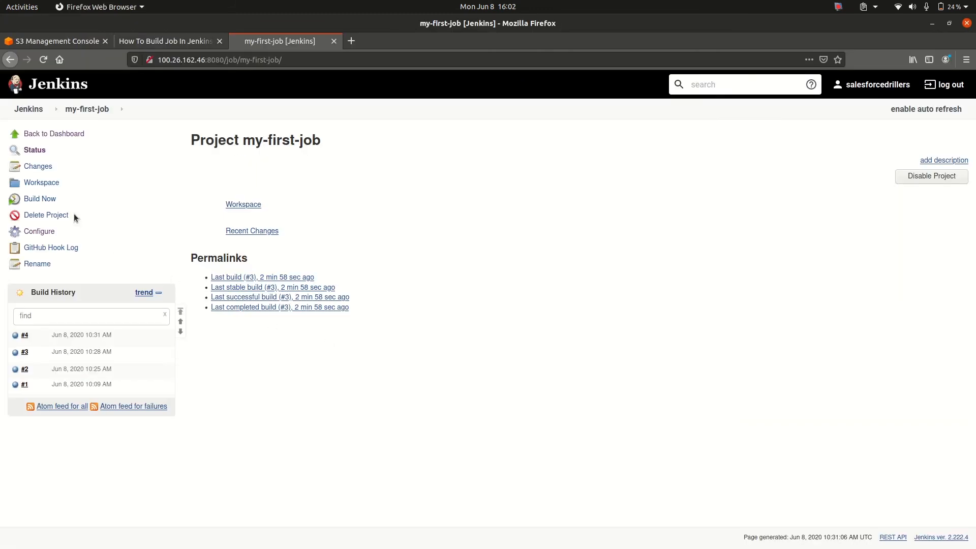
{"action": "left_click", "coordinate": [45, 249]}
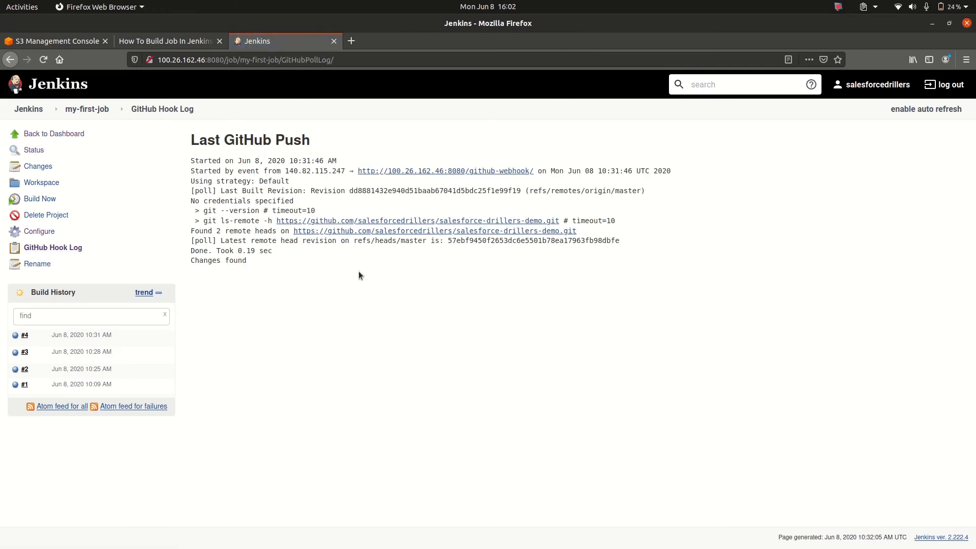
{"action": "mouse_move", "coordinate": [244, 254]}
{"action": "left_mouse_down"}
{"action": "mouse_move", "coordinate": [203, 258]}
{"action": "mouse_move", "coordinate": [227, 260]}
{"action": "left_mouse_up"}
{"action": "triple_click", "coordinate": [228, 259]}
Check build #4's console output for new-webhook.txt and return to the my-first-job project page
{"action": "left_click", "coordinate": [16, 335]}
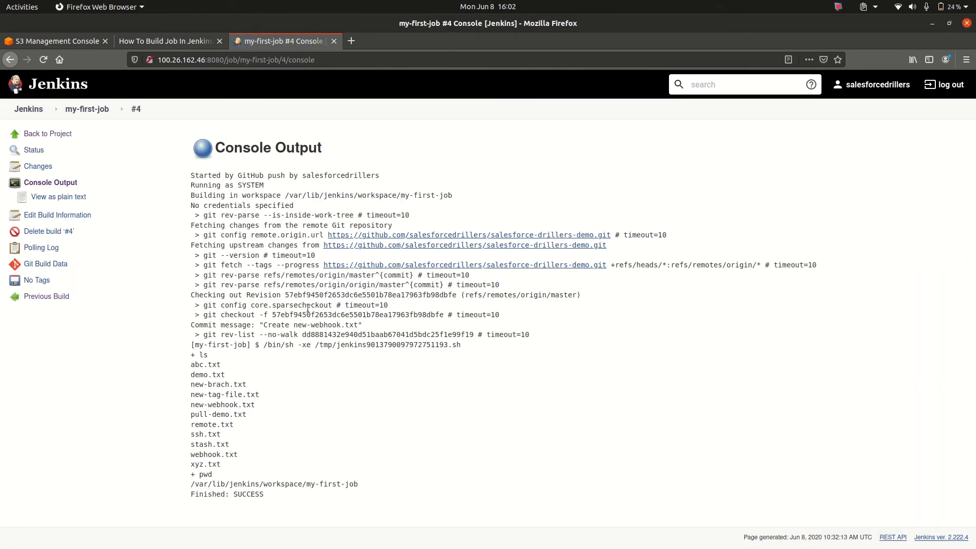
{"action": "triple_click", "coordinate": [203, 405]}
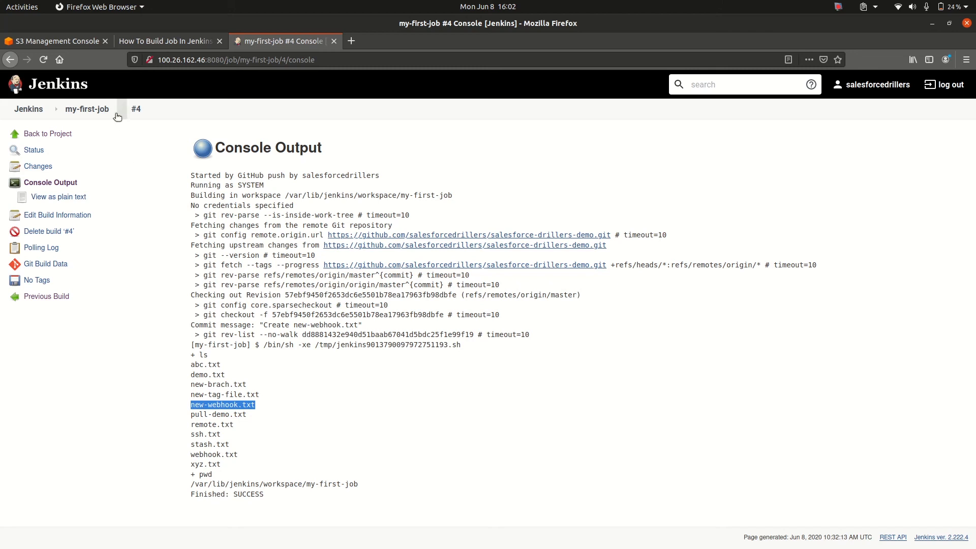
{"action": "left_click", "coordinate": [87, 109]}
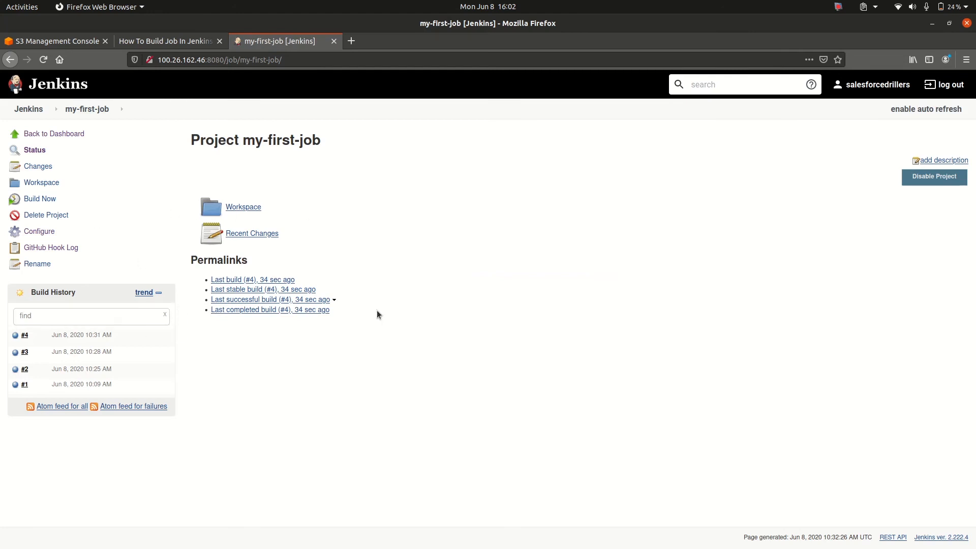
{"action": "key", "text": "alt+Tab"}
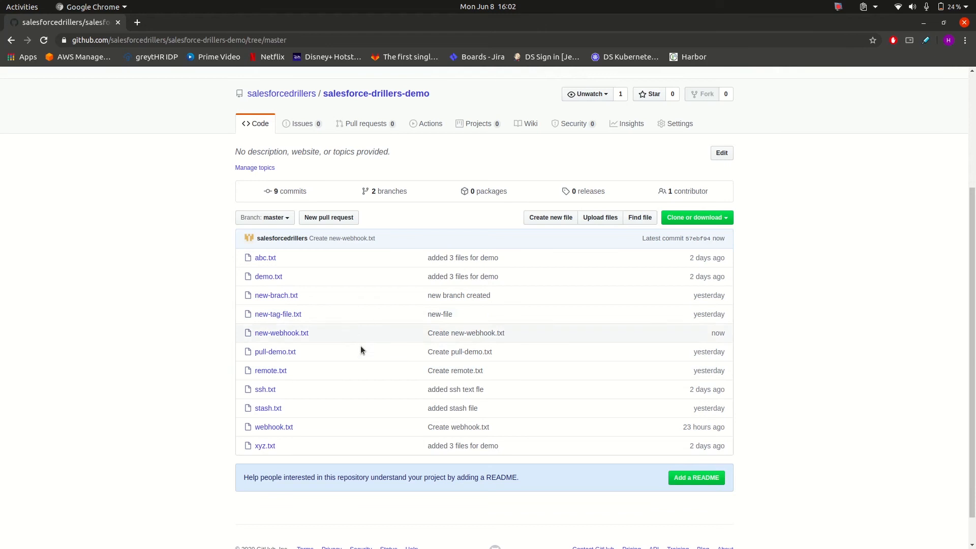
{"action": "key", "text": "alt+Tab"}
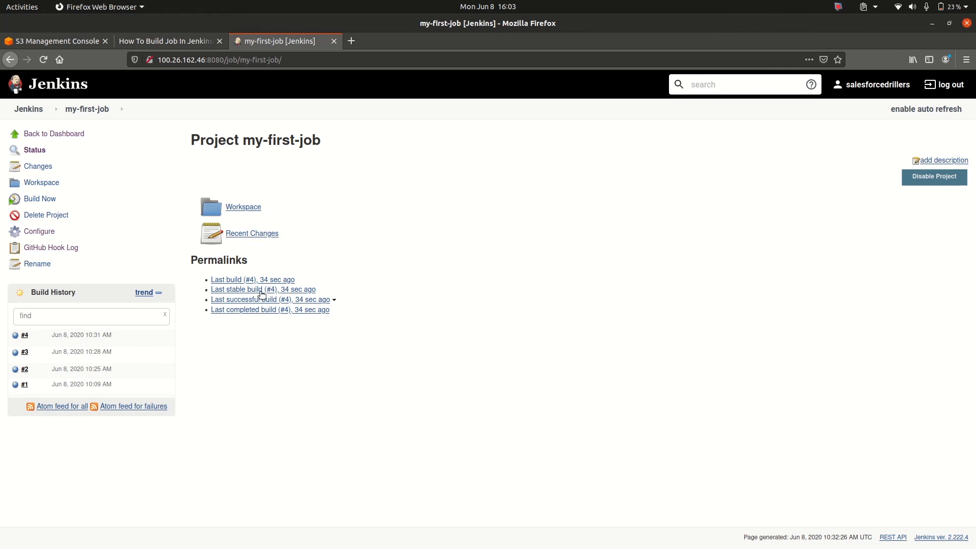
Open the my-first-job configuration, disable GitHub hook trigger for GITScm polling and enable Poll SCM instead
{"action": "left_click", "coordinate": [41, 232]}
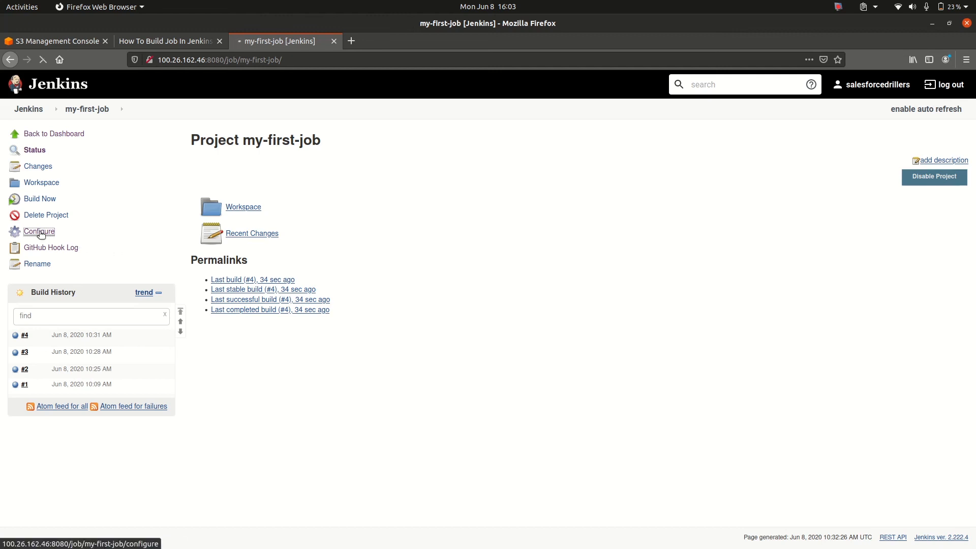
{"action": "scroll", "coordinate": [40, 235], "scroll_direction": "down", "scroll_amount": 10}
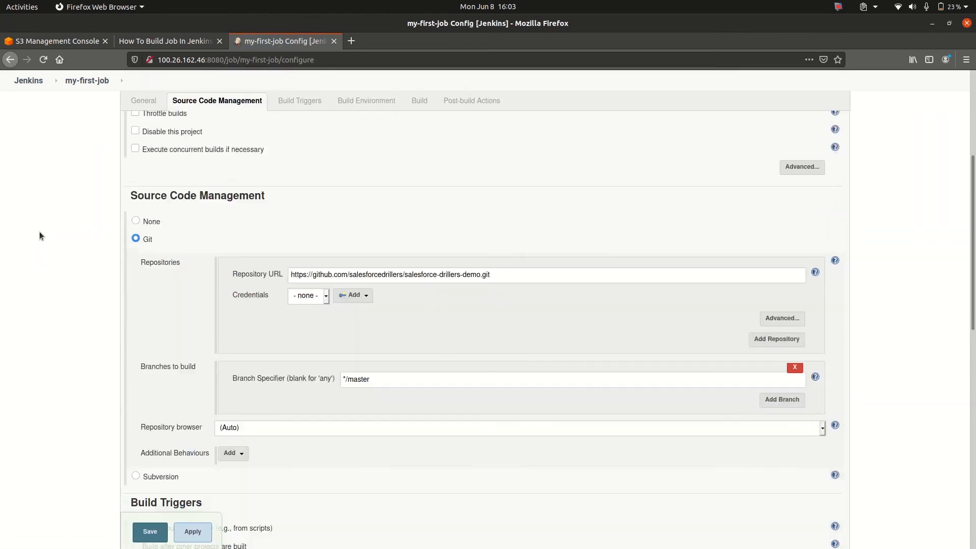
{"action": "scroll", "coordinate": [40, 234], "scroll_direction": "up", "scroll_amount": 3}
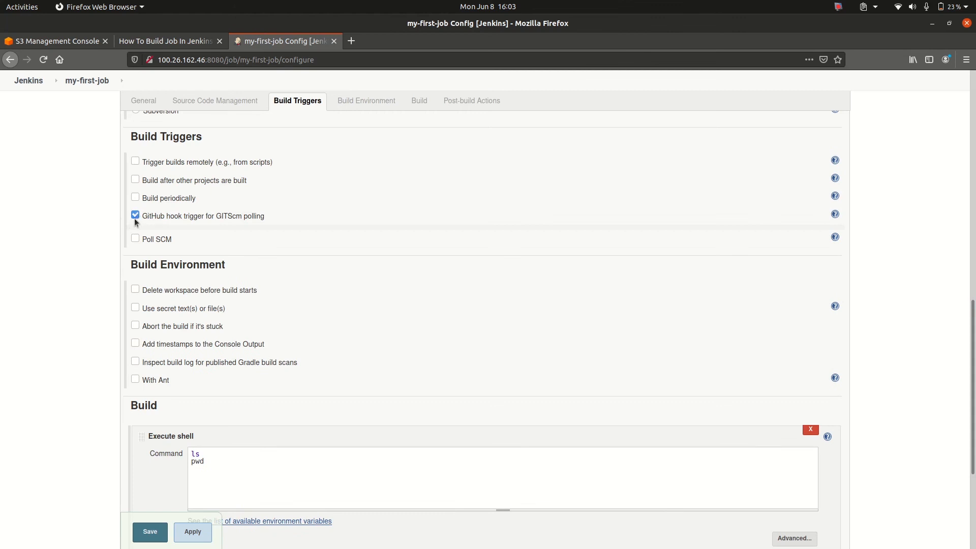
{"action": "left_click", "coordinate": [135, 214]}
{"action": "left_click", "coordinate": [135, 235]}
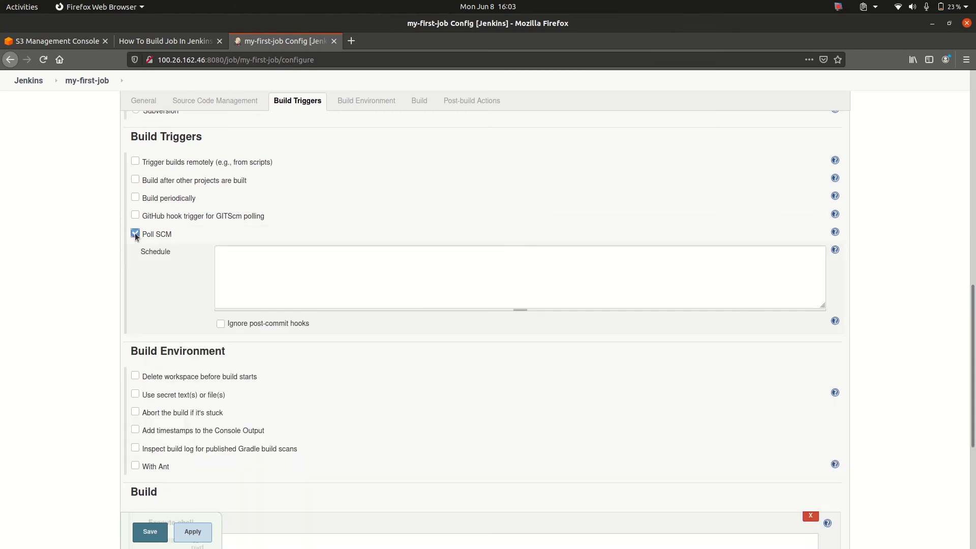
Set the Poll SCM schedule to * * * * * and save the my-first-job configuration
{"action": "left_click", "coordinate": [254, 284]}
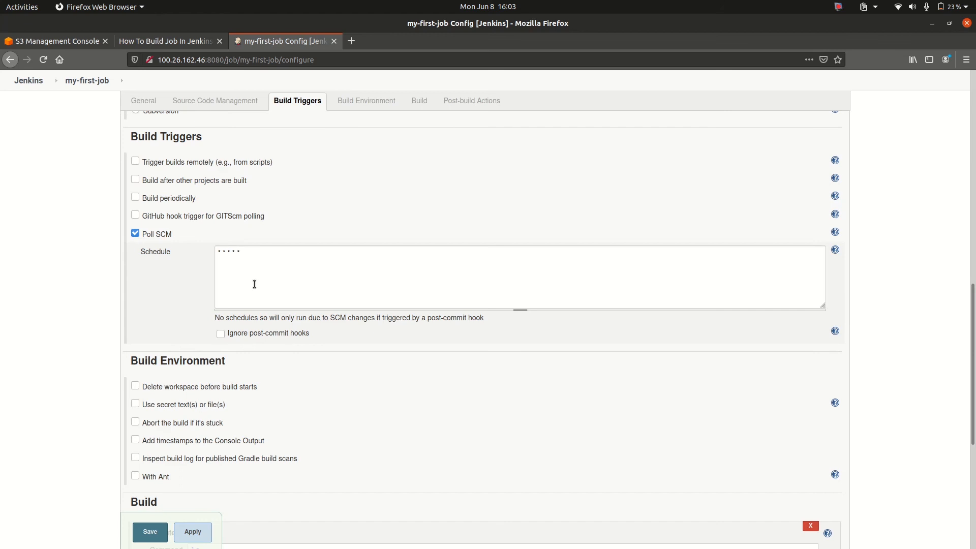
{"action": "left_click", "coordinate": [347, 218]}
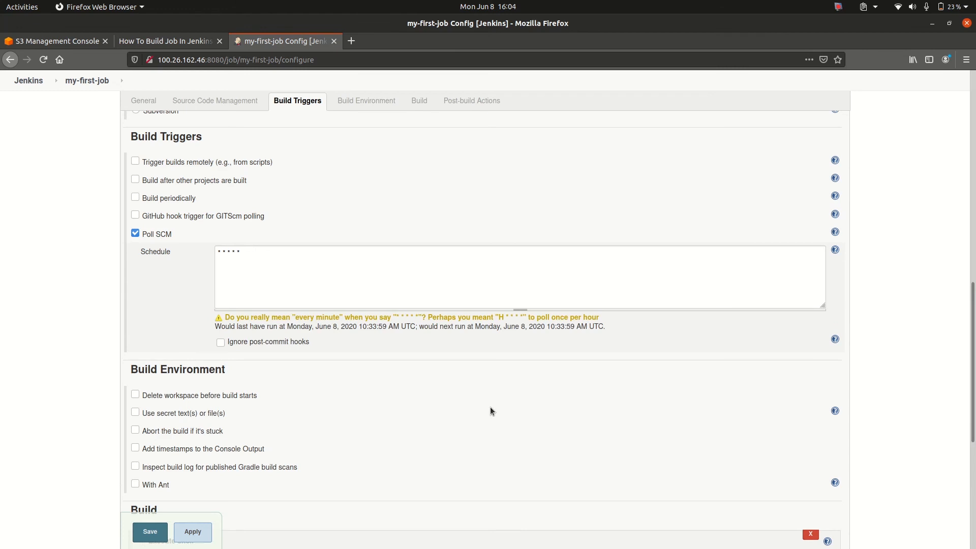
{"action": "scroll", "coordinate": [490, 407], "scroll_direction": "down", "scroll_amount": 2}
{"action": "left_click", "coordinate": [204, 533]}
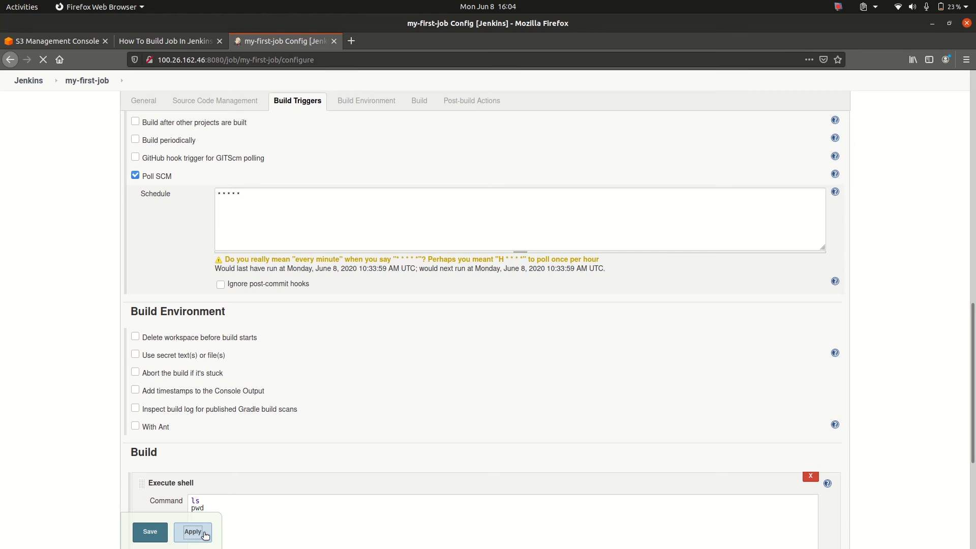
{"action": "left_click", "coordinate": [147, 532]}
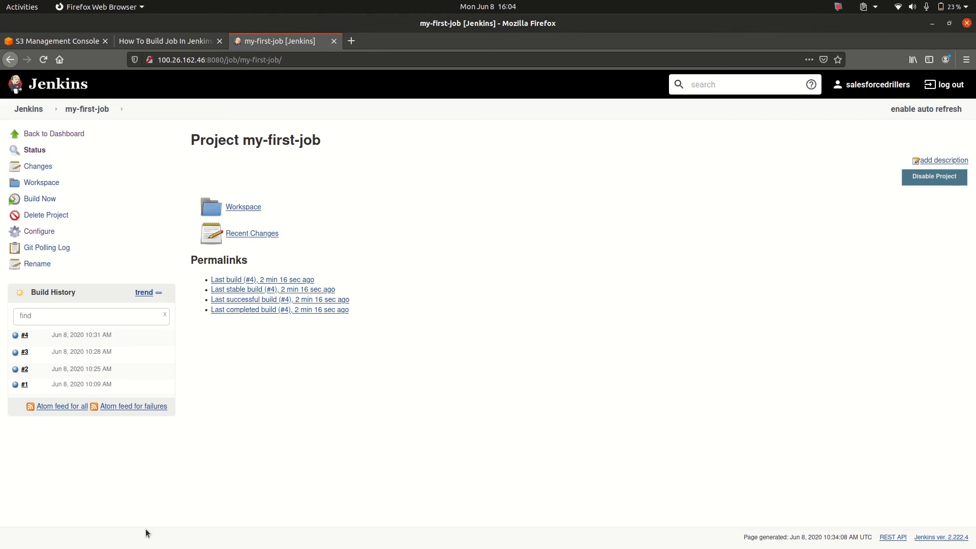
Open my-first-job's Git Polling Log, reload it until a polling run is recorded, and examine that run's outcome
{"action": "left_click", "coordinate": [53, 197]}
{"action": "left_click", "coordinate": [53, 250]}
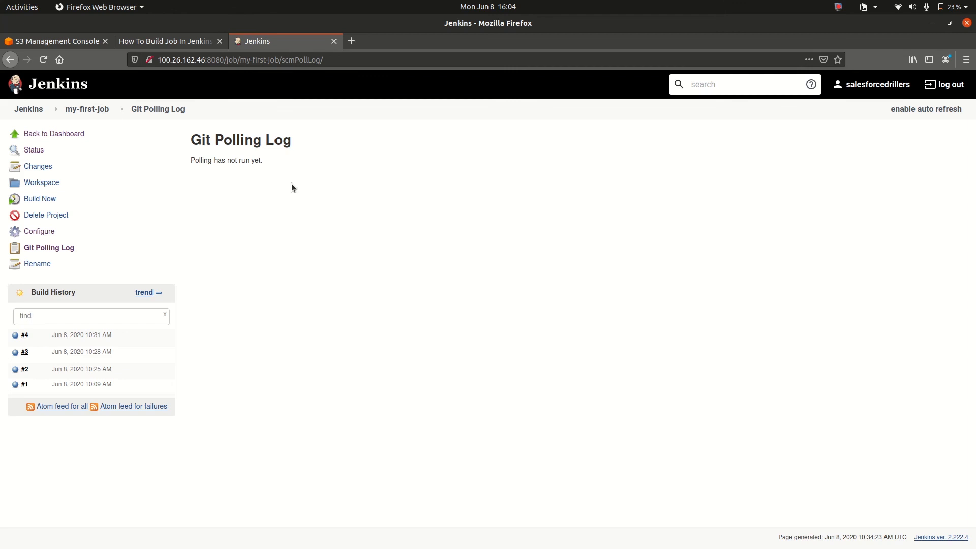
{"action": "left_click", "coordinate": [43, 64]}
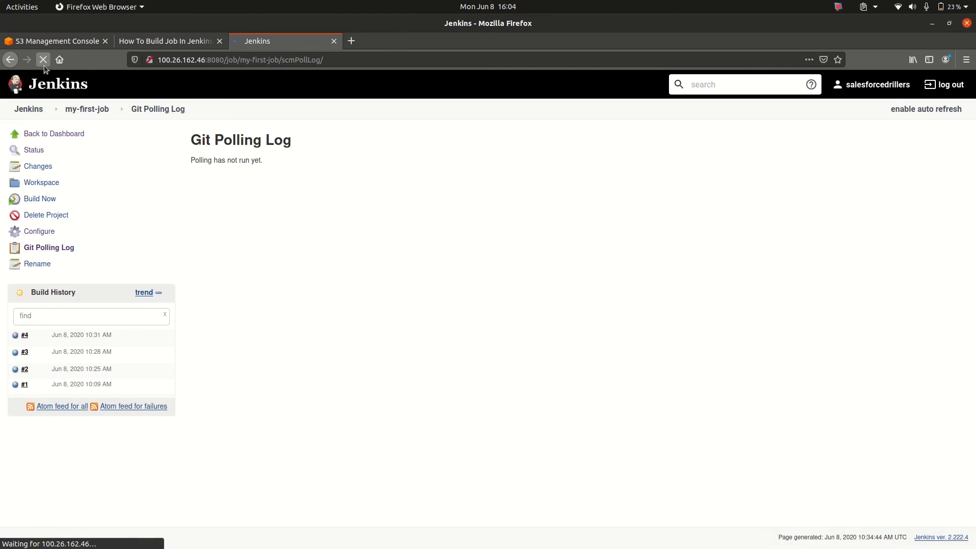
{"action": "left_click", "coordinate": [43, 60]}
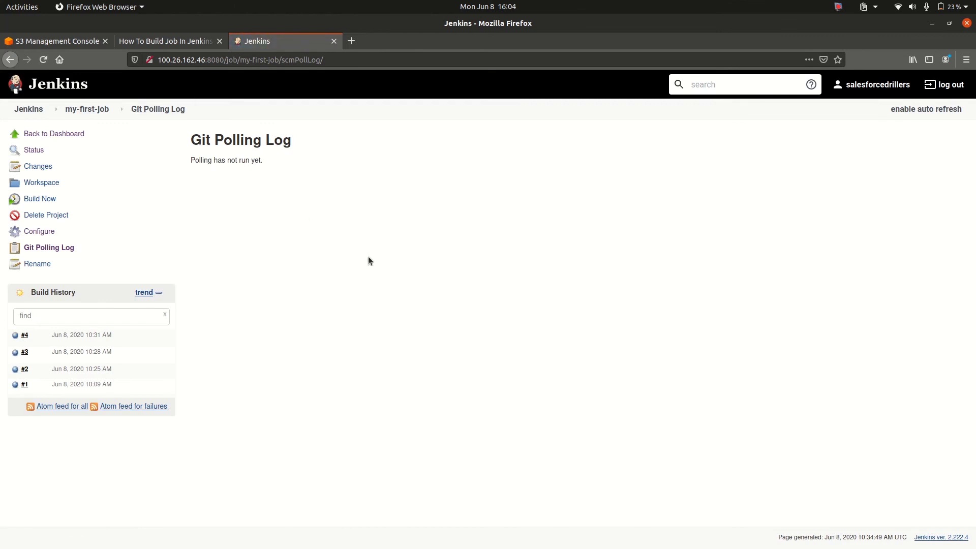
{"action": "triple_click", "coordinate": [205, 161]}
{"action": "left_click", "coordinate": [319, 248]}
{"action": "left_click", "coordinate": [44, 61]}
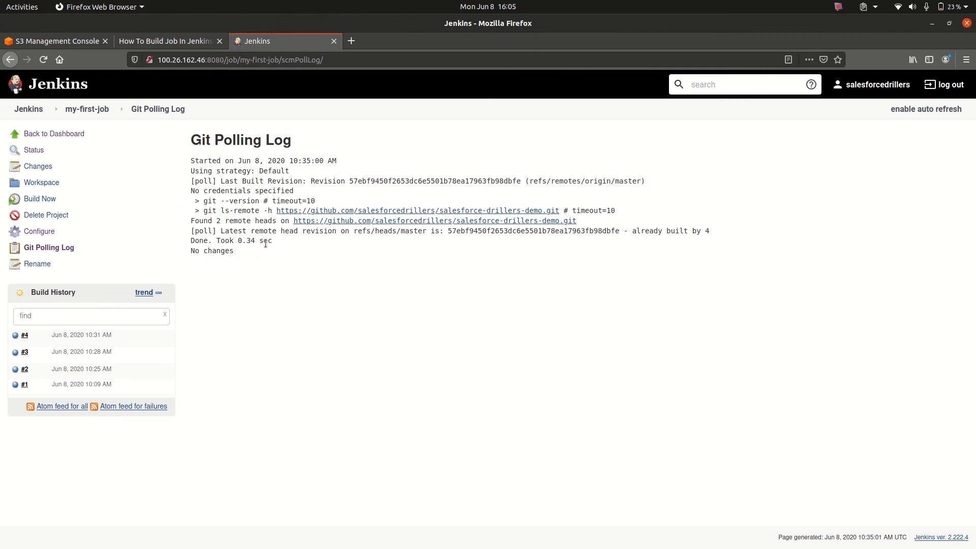
{"action": "left_click_drag", "start_coordinate": [272, 244], "coordinate": [218, 242]}
{"action": "left_click", "coordinate": [224, 255]}
{"action": "triple_click", "coordinate": [225, 254]}
{"action": "left_click", "coordinate": [225, 255]}
{"action": "triple_click", "coordinate": [225, 255]}
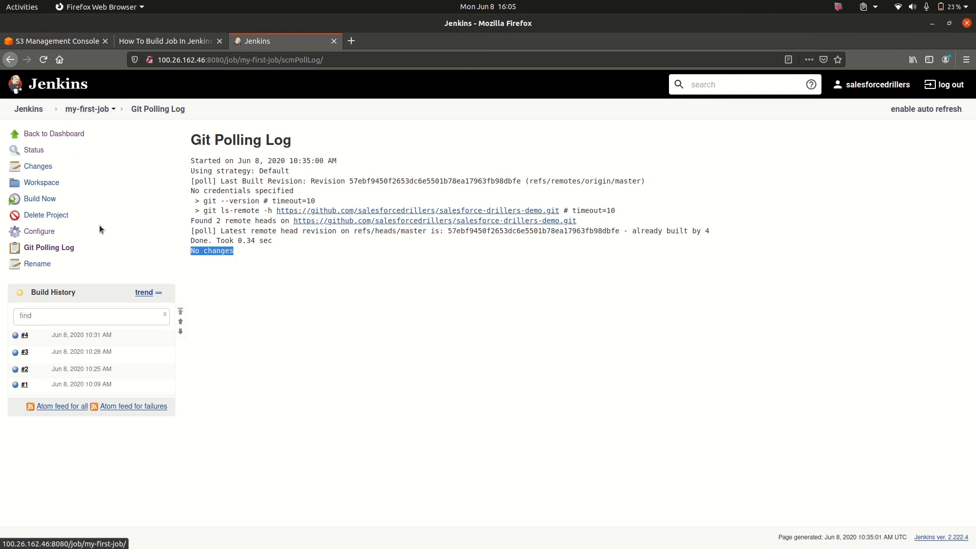
Switch to the salesforce-drillers-demo repository in Chrome and start a new file named new-poll.txt on the master branch
{"action": "key", "text": "alt+Tab"}
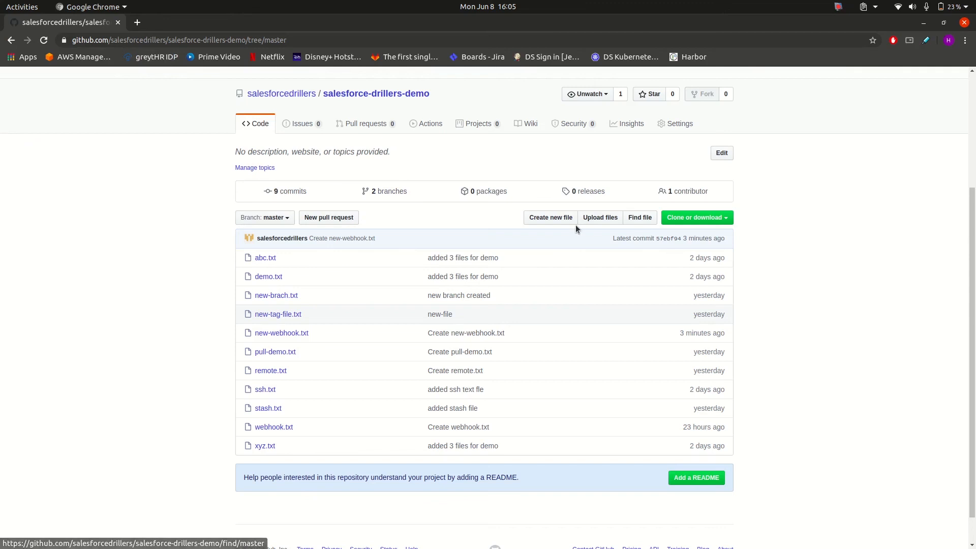
{"action": "left_click", "coordinate": [547, 219]}
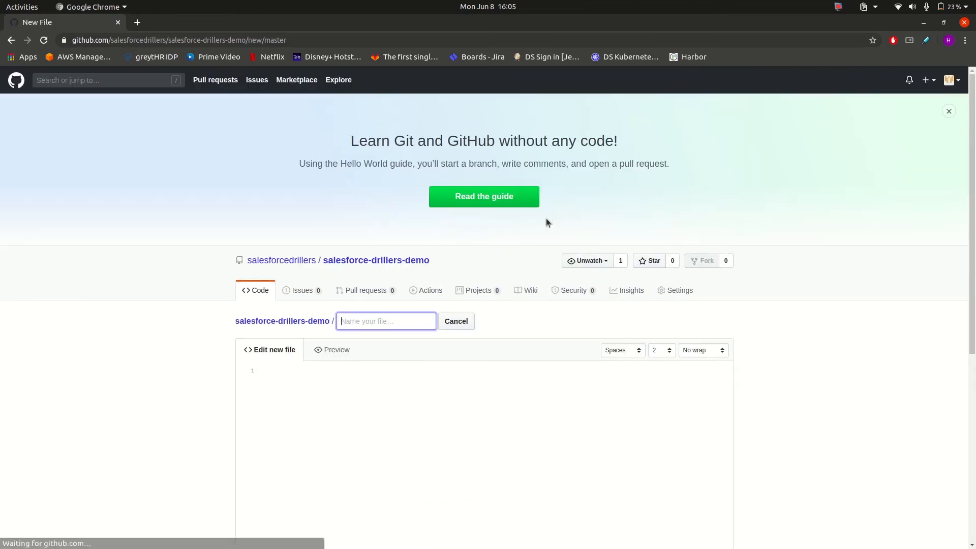
{"action": "type", "text": "n"}
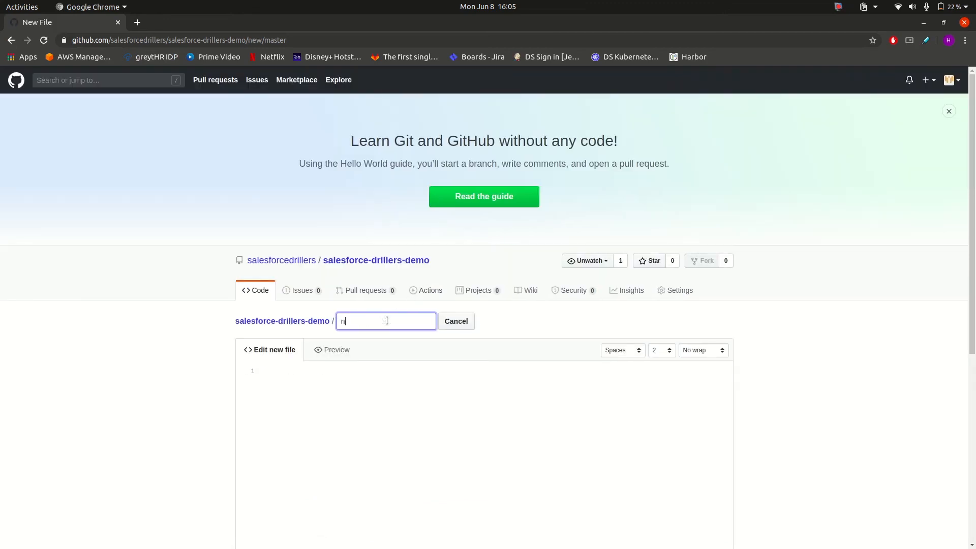
{"action": "type", "text": "ew-poll.txt"}
Enter hellooo as the file's content and commit the new file directly to the master branch
{"action": "left_click", "coordinate": [346, 425]}
{"action": "type", "text": "hello w"}
{"action": "scroll", "coordinate": [319, 441], "scroll_direction": "down", "scroll_amount": 10}
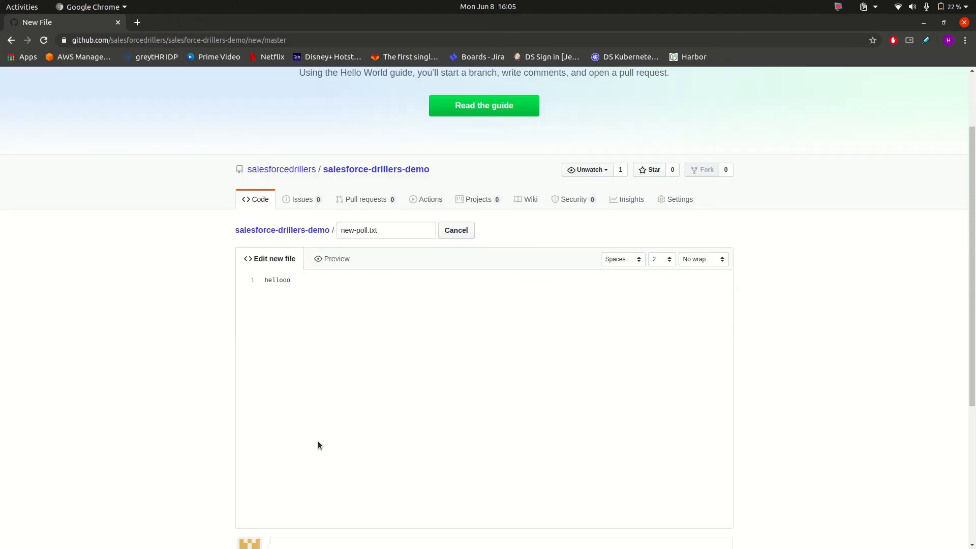
{"action": "left_click", "coordinate": [299, 462]}
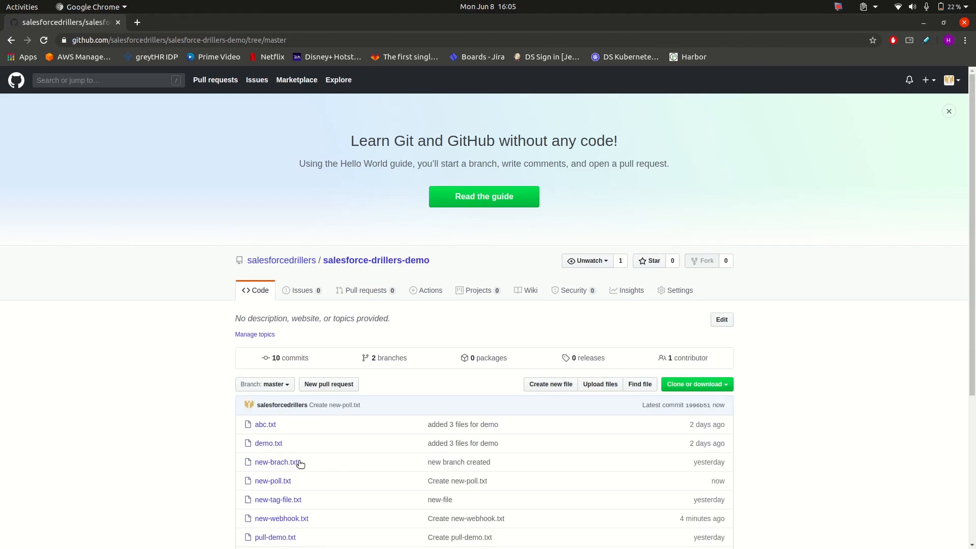
{"action": "scroll", "coordinate": [300, 464], "scroll_direction": "down", "scroll_amount": 5}
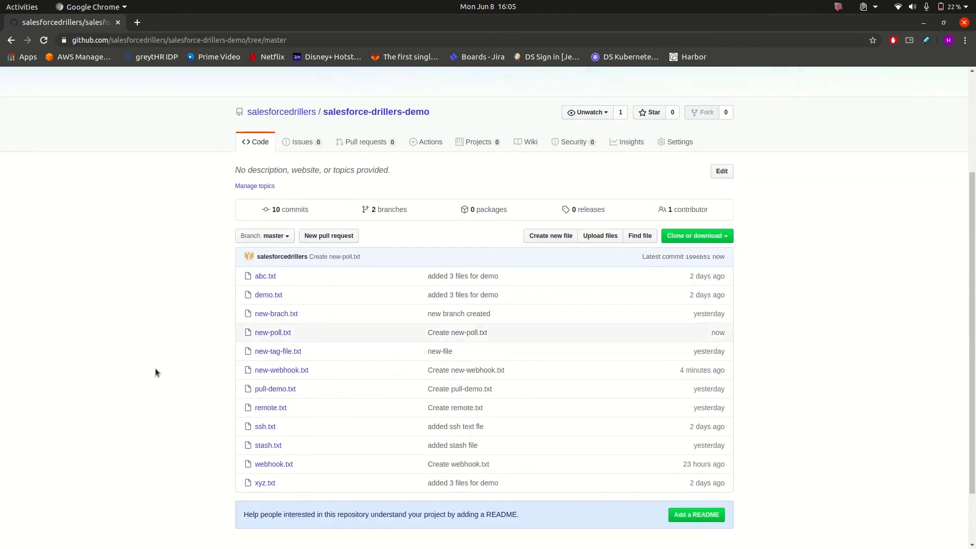
Switch to Jenkins in Firefox and check my-first-job's build history and Git Polling Log for the new commit
{"action": "key", "text": "alt+Tab"}
{"action": "left_click", "coordinate": [271, 377]}
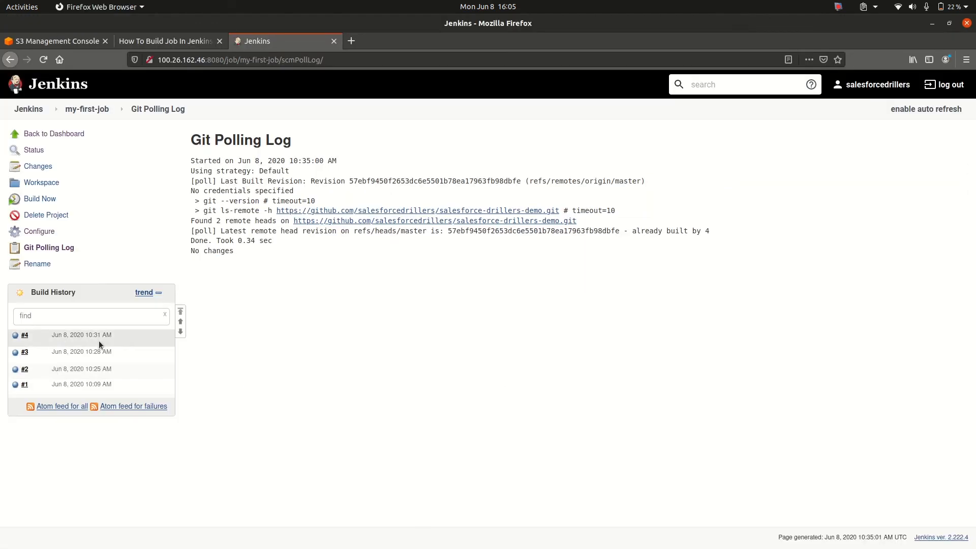
{"action": "left_click", "coordinate": [43, 65]}
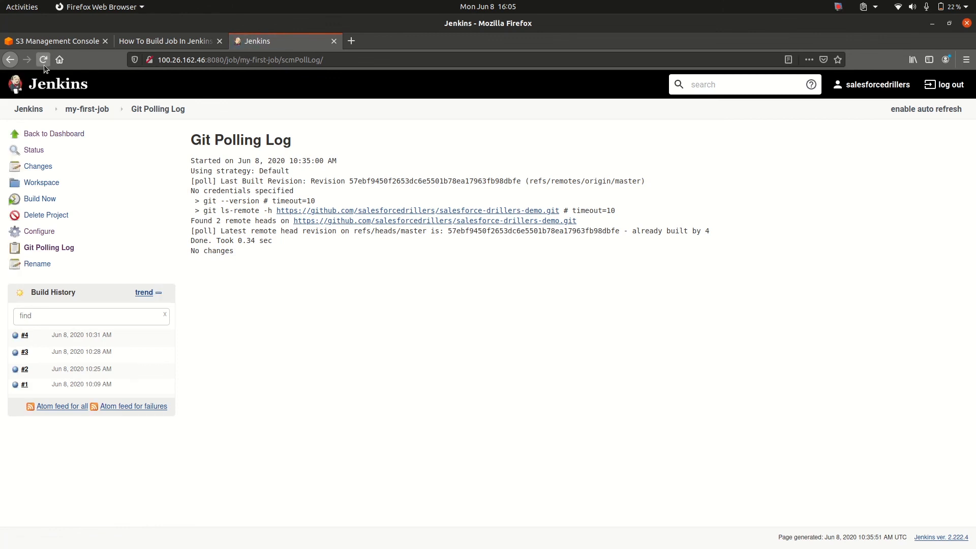
{"action": "left_click", "coordinate": [44, 66]}
{"action": "left_click", "coordinate": [87, 115]}
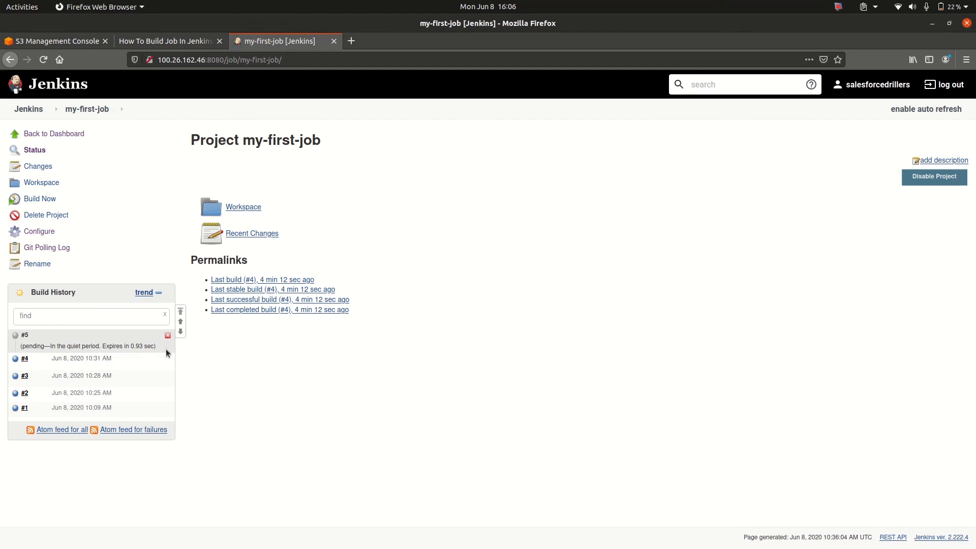
{"action": "left_click", "coordinate": [61, 248]}
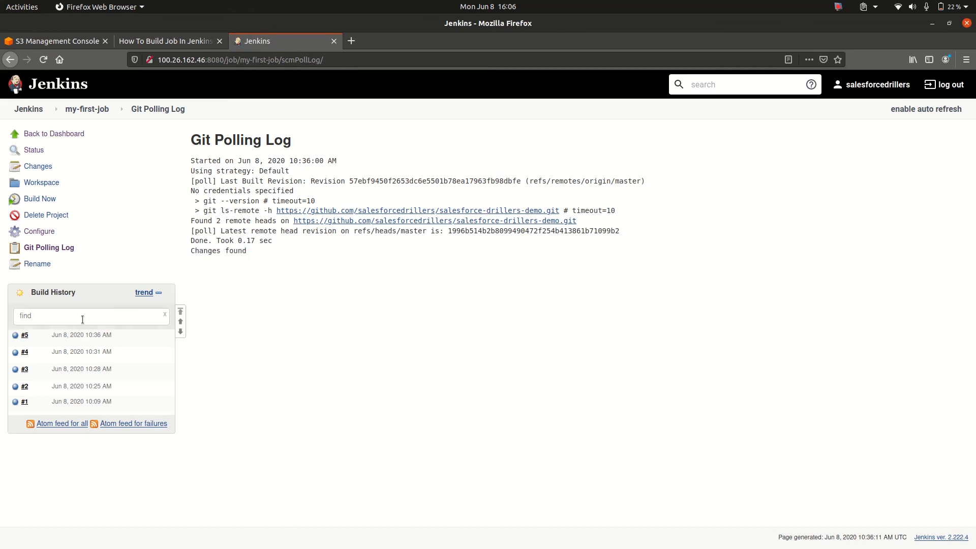
Open build #5's console output and check the workspace file listing for new-poll.txt
{"action": "left_click", "coordinate": [15, 335]}
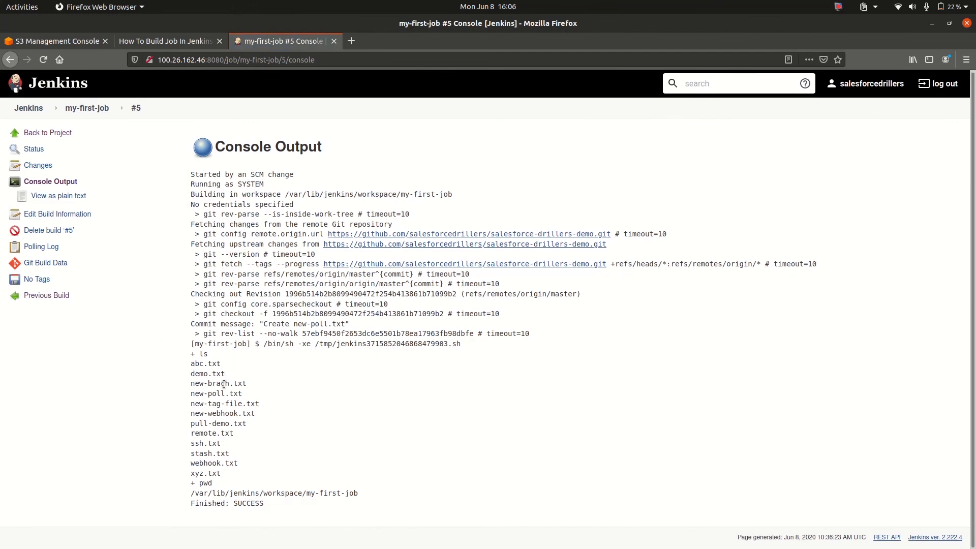
{"action": "double_click", "coordinate": [222, 394]}
{"action": "triple_click", "coordinate": [223, 395]}
{"action": "left_click", "coordinate": [222, 395]}
{"action": "triple_click", "coordinate": [223, 395]}
{"action": "left_click", "coordinate": [222, 395]}
{"action": "triple_click", "coordinate": [222, 395]}
{"action": "left_click", "coordinate": [222, 395]}
Switch to the How To Build Job In Jenkins tutorial page and review its webhook, periodic build and console output sections
{"action": "left_click", "coordinate": [182, 40]}
{"action": "scroll", "coordinate": [456, 216], "scroll_direction": "up", "scroll_amount": 4}
{"action": "scroll", "coordinate": [456, 215], "scroll_direction": "up", "scroll_amount": 5}
{"action": "scroll", "coordinate": [455, 215], "scroll_direction": "down", "scroll_amount": 10}
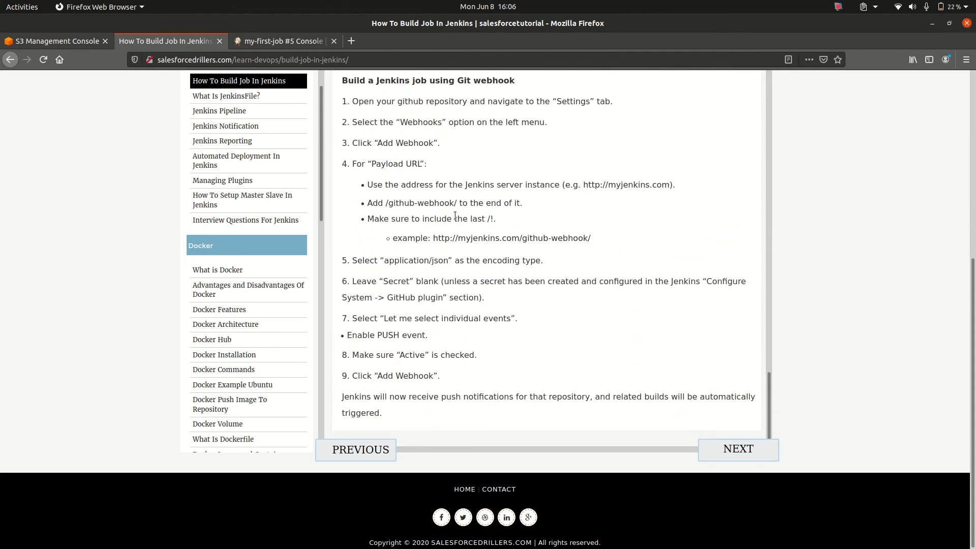
{"action": "scroll", "coordinate": [456, 215], "scroll_direction": "up", "scroll_amount": 15}
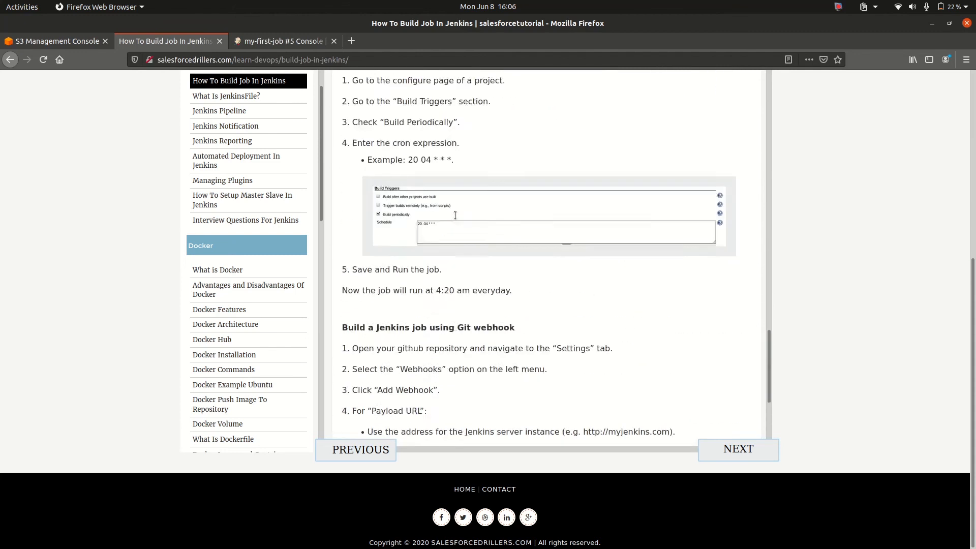
{"action": "scroll", "coordinate": [455, 215], "scroll_direction": "up", "scroll_amount": 7}
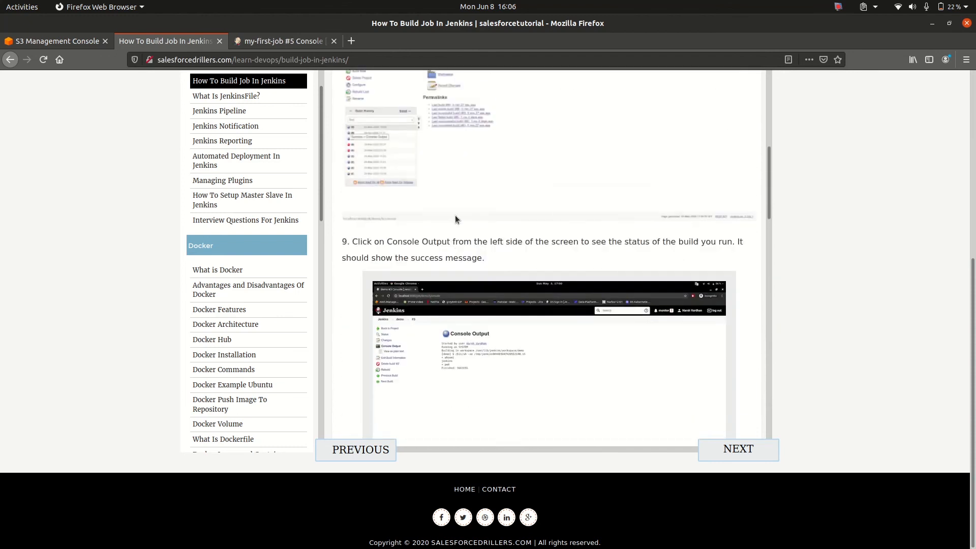
{"action": "scroll", "coordinate": [455, 215], "scroll_direction": "down", "scroll_amount": 6}
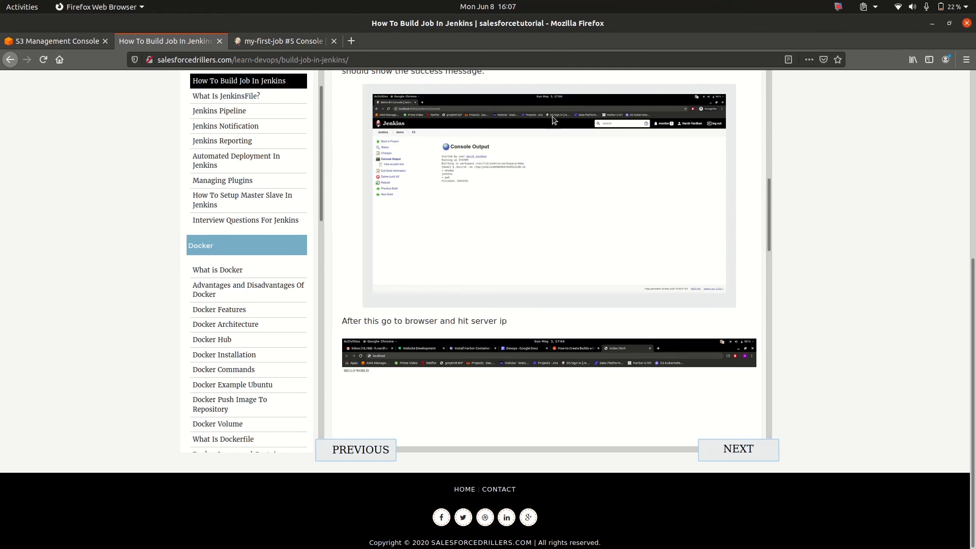
{"action": "left_click", "coordinate": [838, 7]}
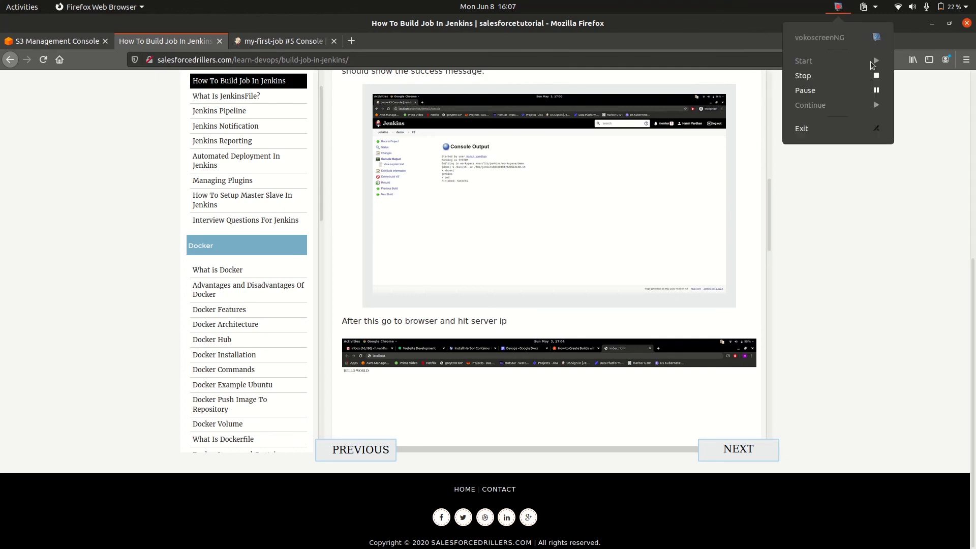